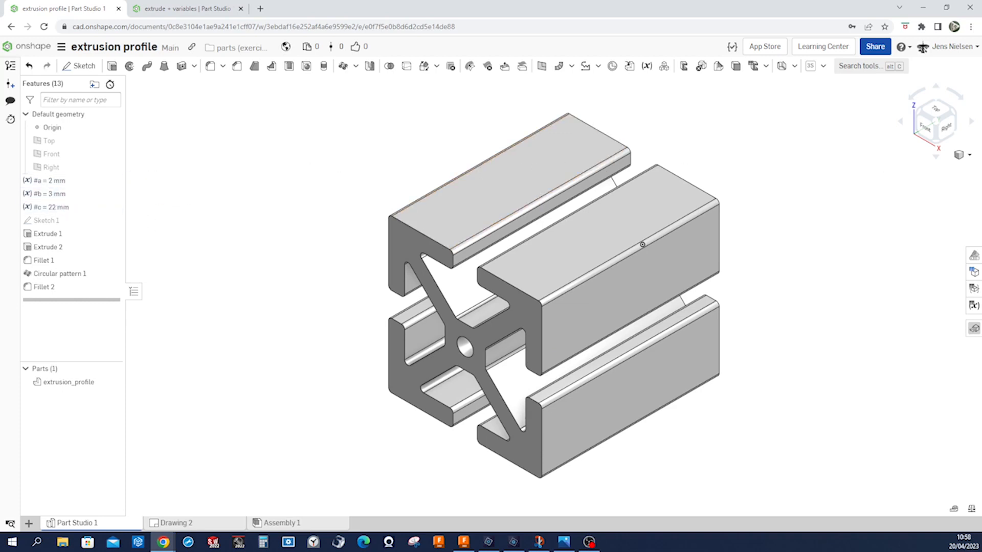
# Examine the dimensioned profile drawing extre.png, including variables a, b and c, and return to the "extrude + variables" Part Studio.
pyautogui.moveTo(981, 192); pyautogui.dragTo(316, 80)
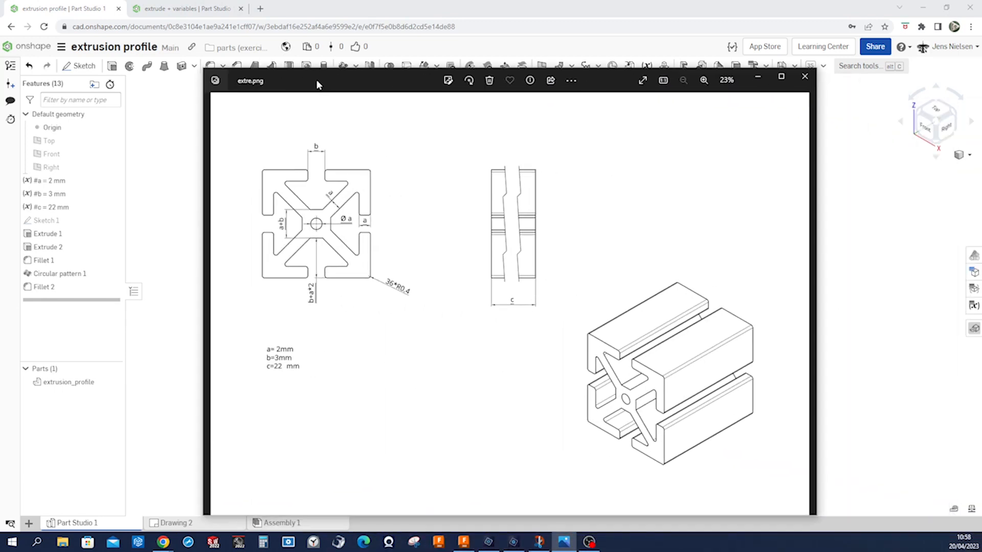
pyautogui.click(781, 76)
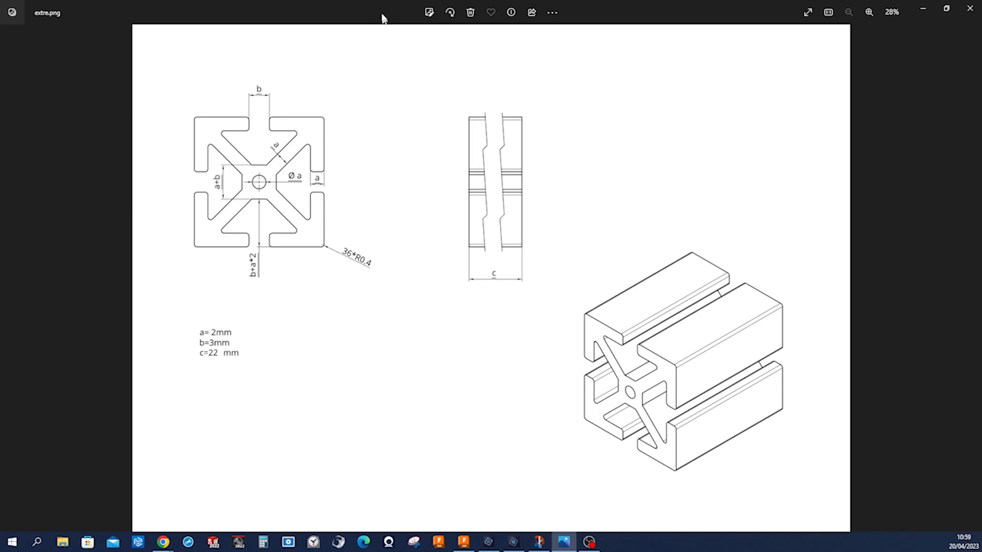
pyautogui.moveTo(384, 17); pyautogui.dragTo(0, 124)
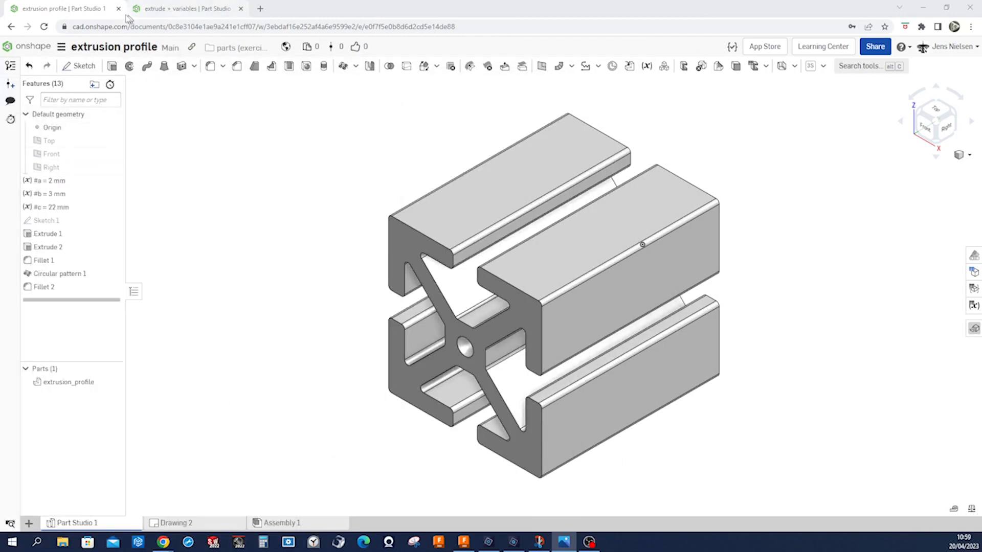
pyautogui.moveTo(102, 10); pyautogui.dragTo(981, 104)
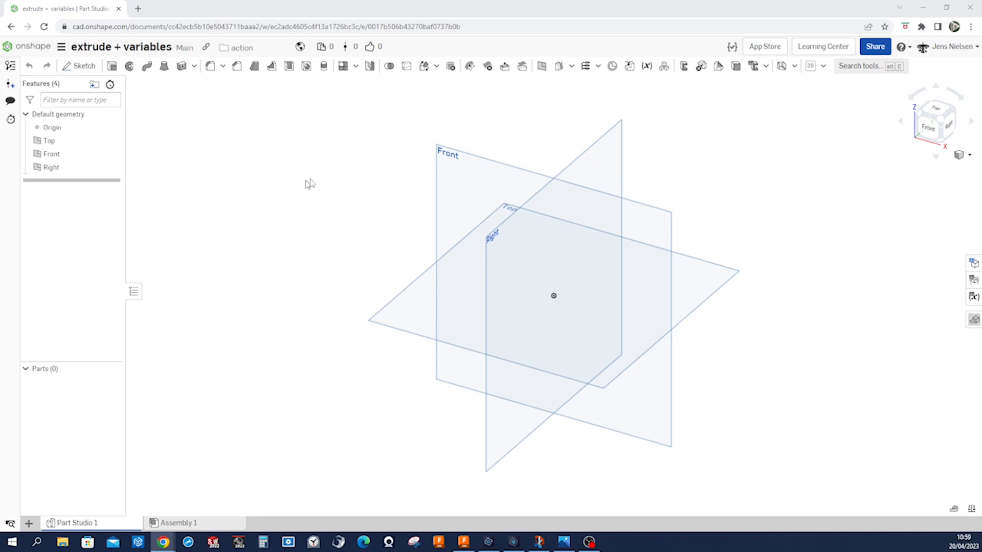
# Create a length variable named a with a value of 2 mm.
pyautogui.click(647, 67)
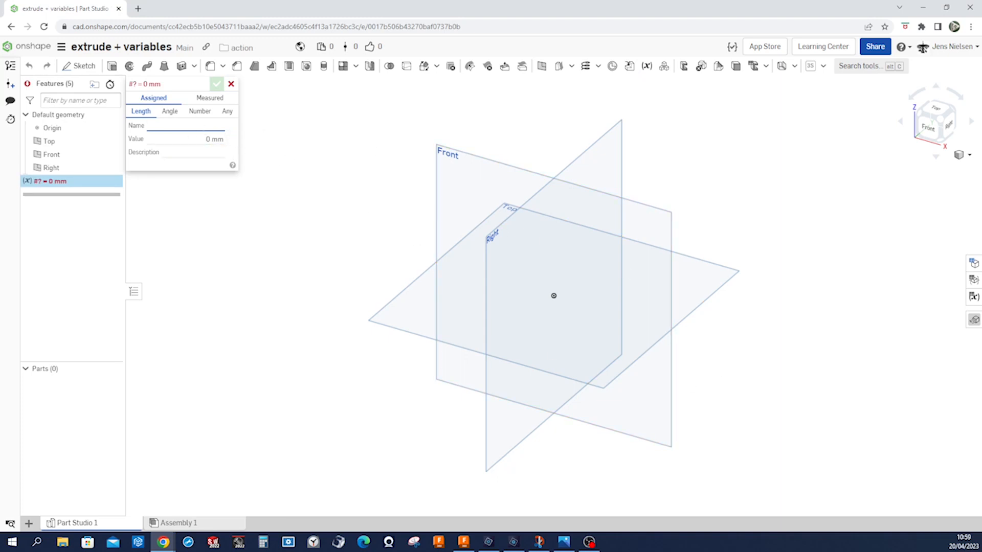
pyautogui.write('a')
pyautogui.press('Tab')
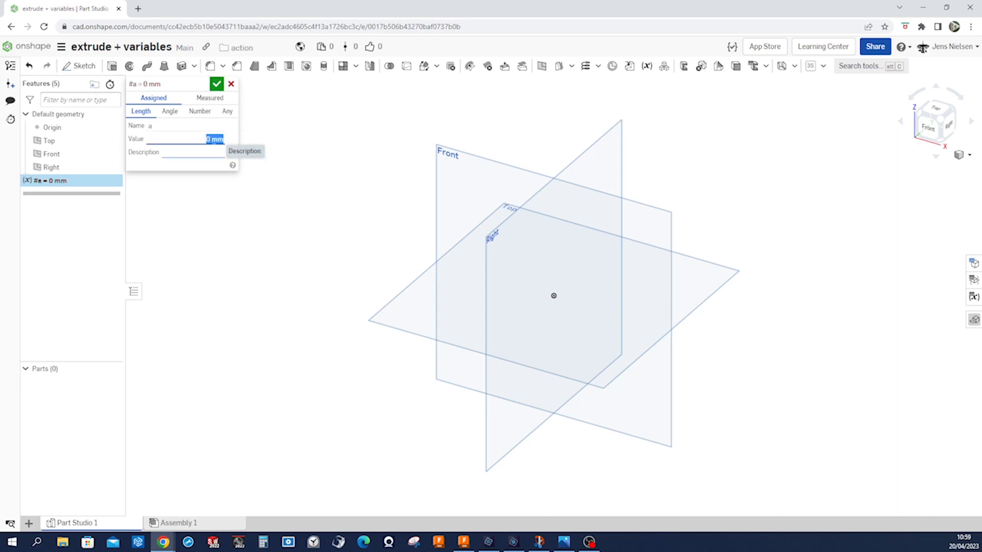
pyautogui.click(210, 139)
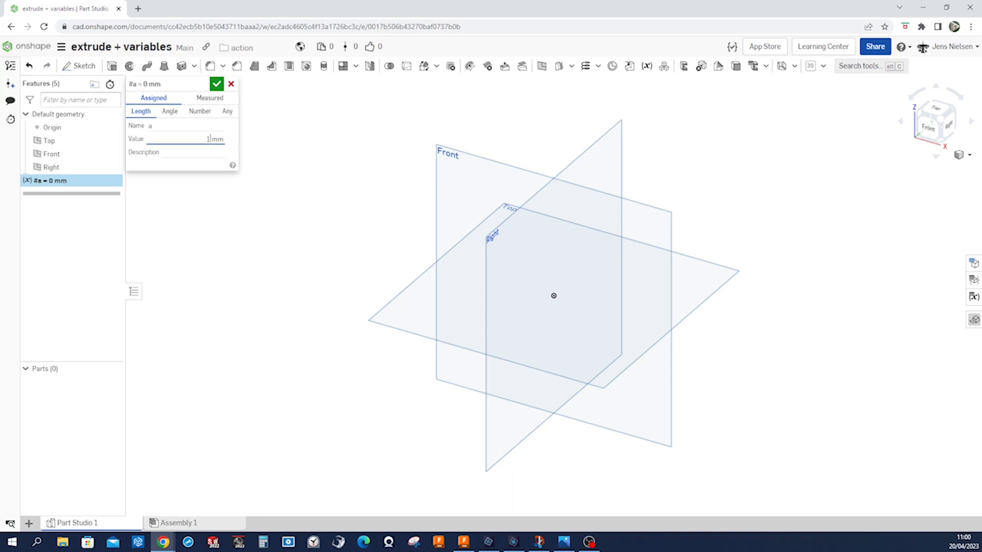
pyautogui.write('2')
pyautogui.click(217, 84)
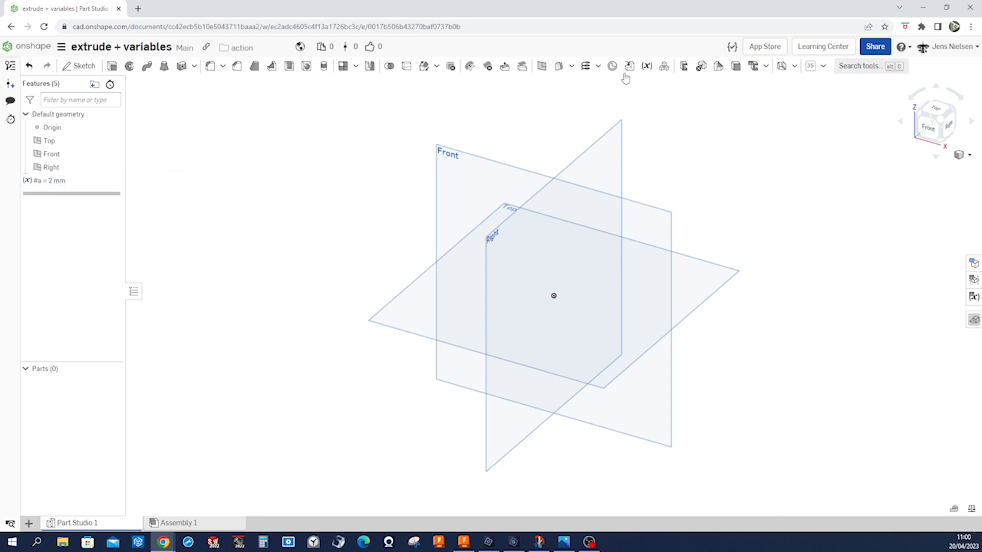
# Create a length variable named b with a value of 3 mm.
pyautogui.click(647, 66)
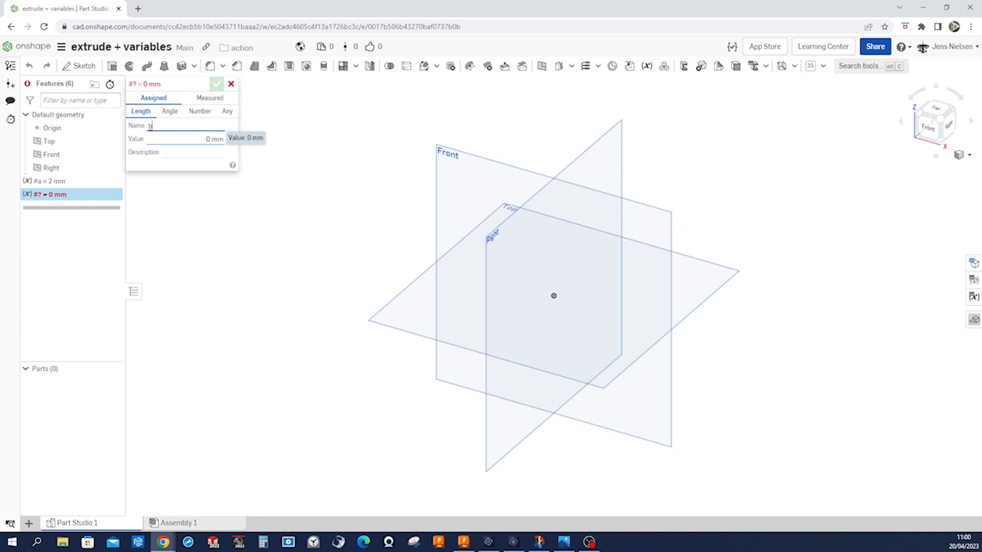
pyautogui.click(218, 139)
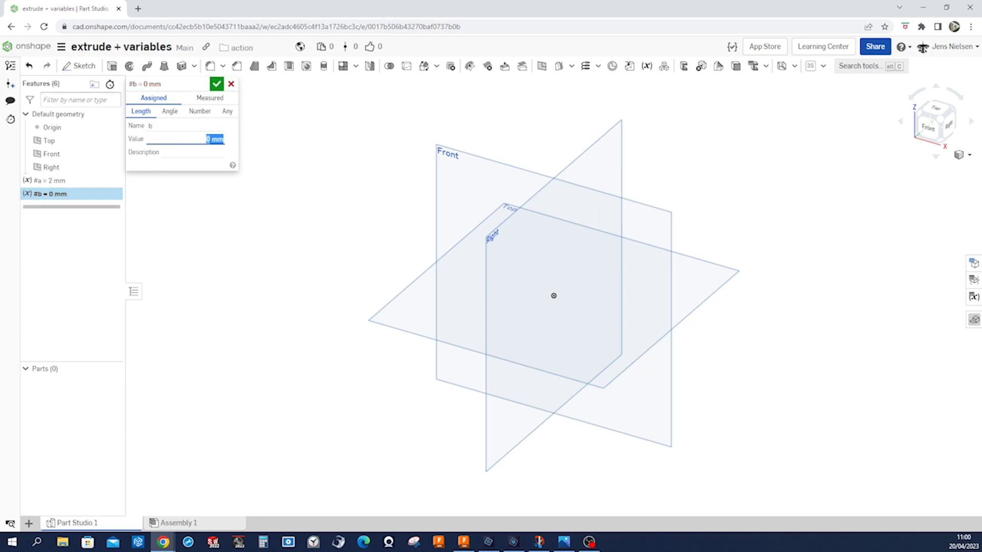
pyautogui.click(209, 139)
pyautogui.click(217, 83)
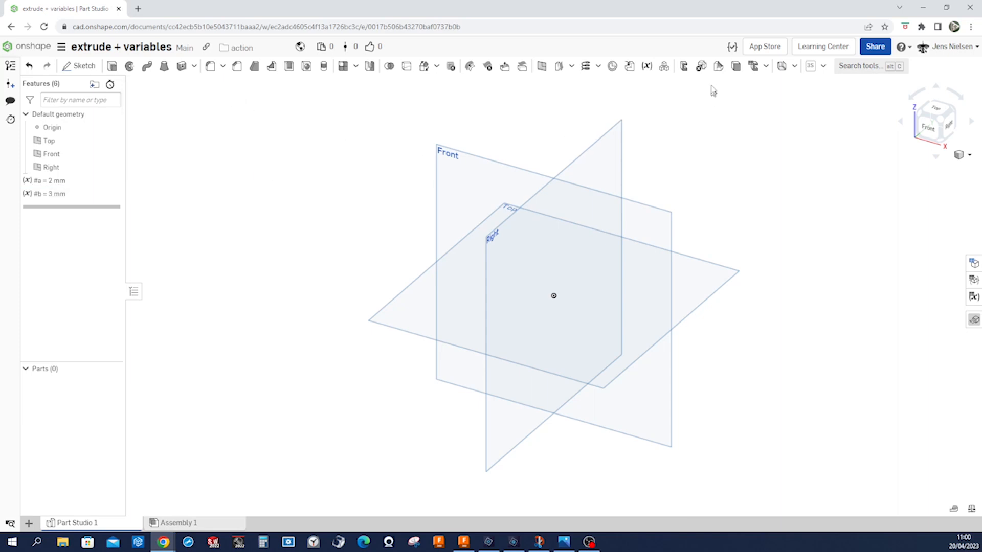
# Create a length variable named c with a value of 22 mm.
pyautogui.click(646, 68)
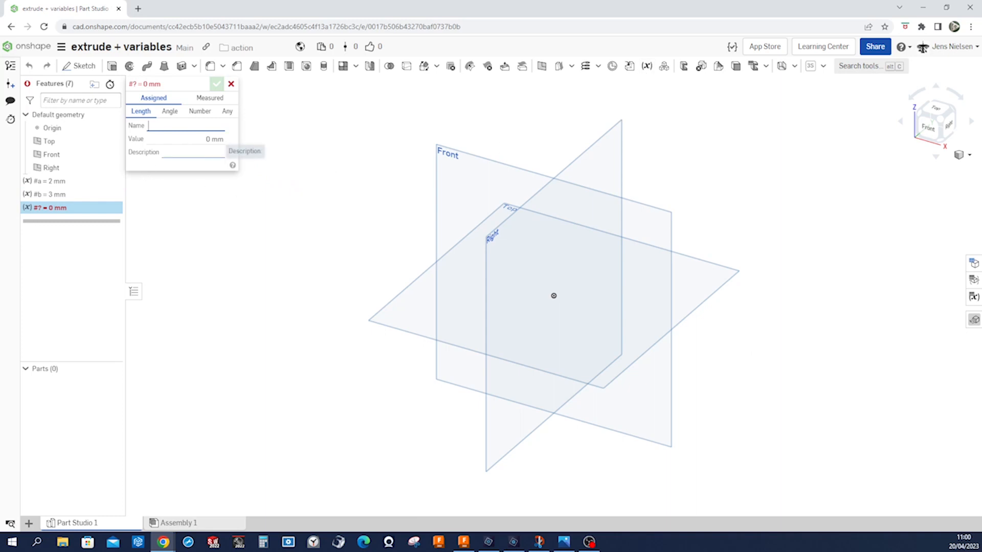
pyautogui.write('c')
pyautogui.press('Tab')
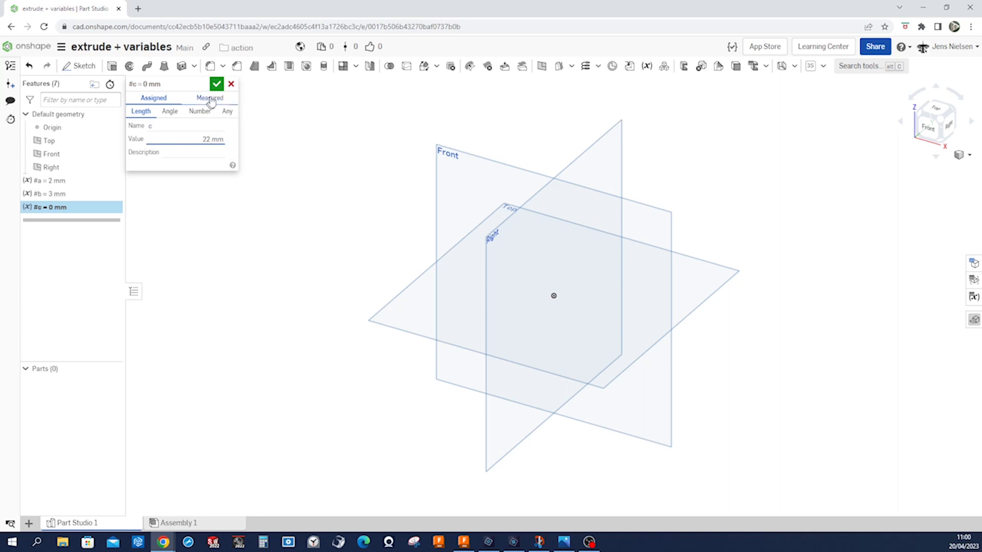
pyautogui.click(217, 84)
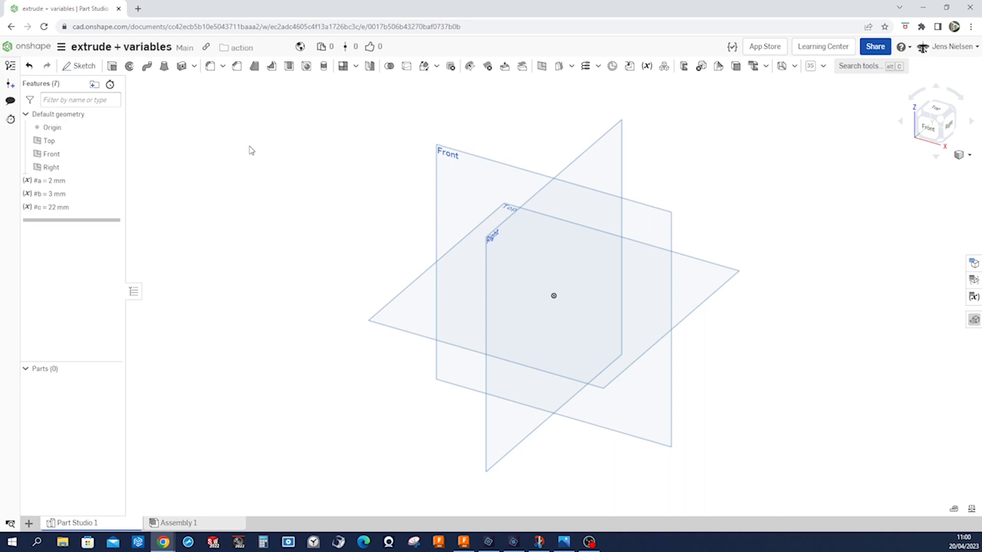
# Start a sketch on the Front plane, view it straight on and hide the default planes.
pyautogui.press('s')
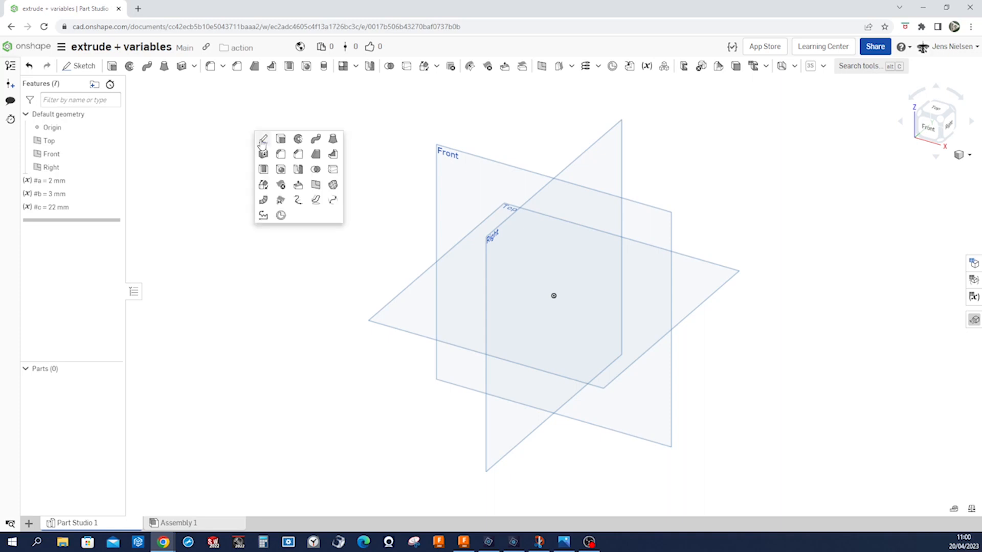
pyautogui.click(261, 141)
pyautogui.click(442, 174)
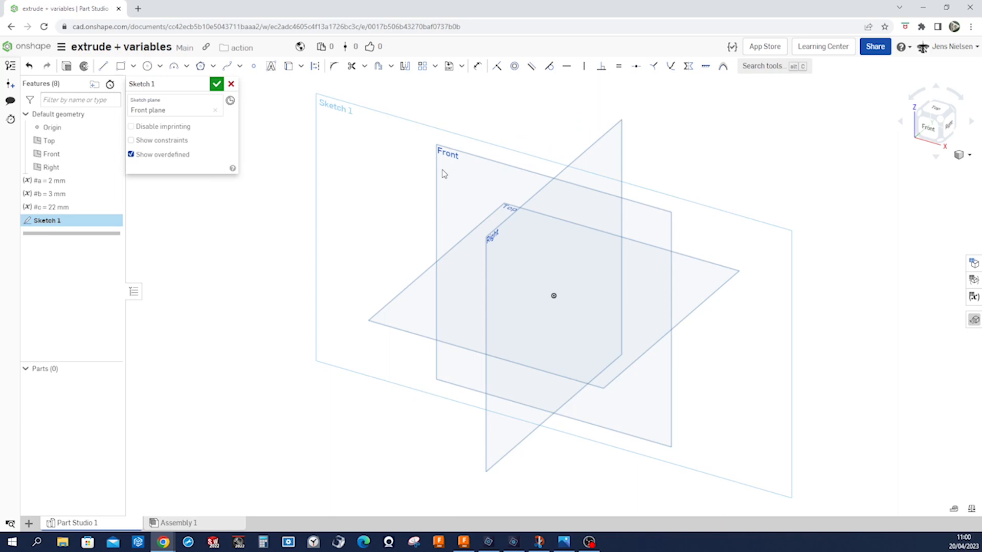
pyautogui.press('n')
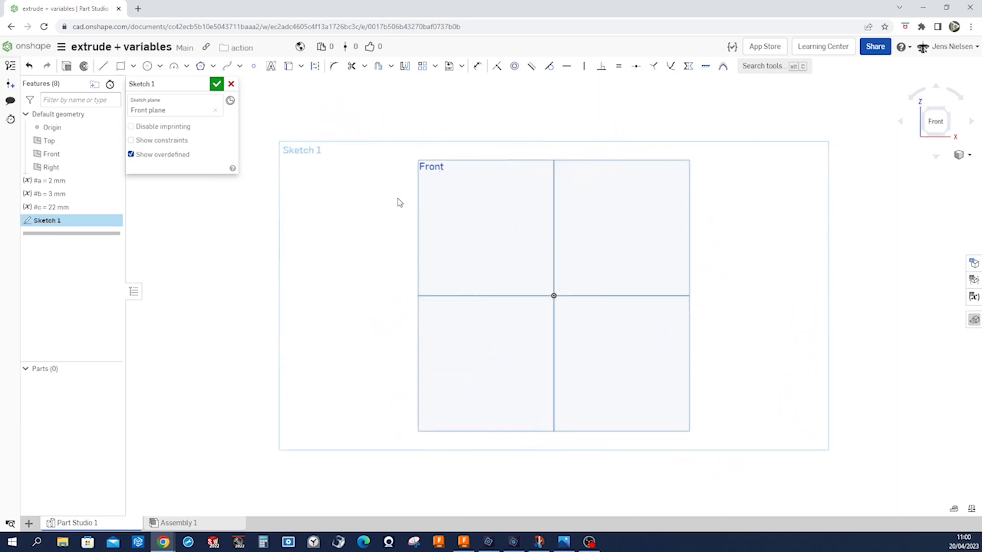
pyautogui.press('p')
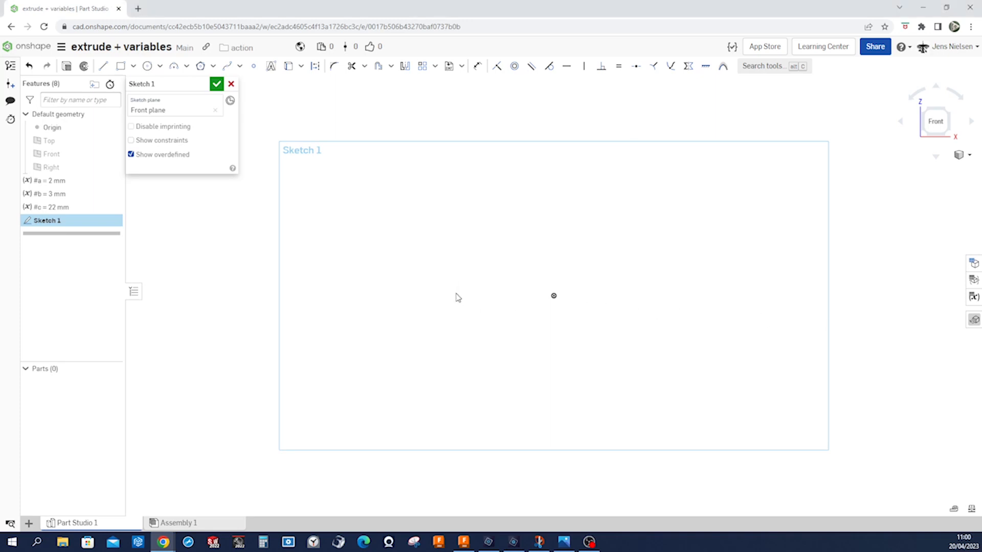
# Sketch two concentric center point squares on the origin, the inner about 66 mm wide and the outer about 161 mm wide.
pyautogui.press('s')
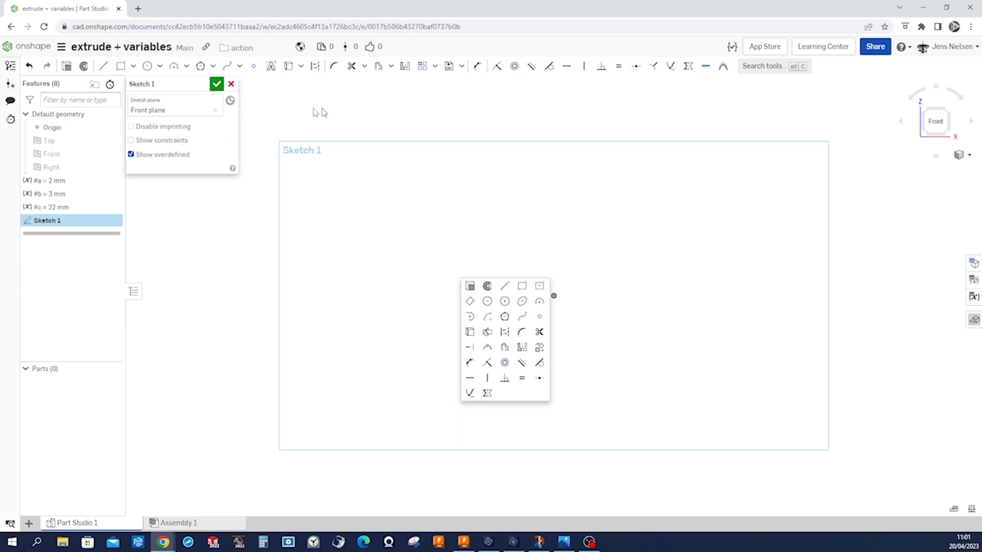
pyautogui.click(132, 67)
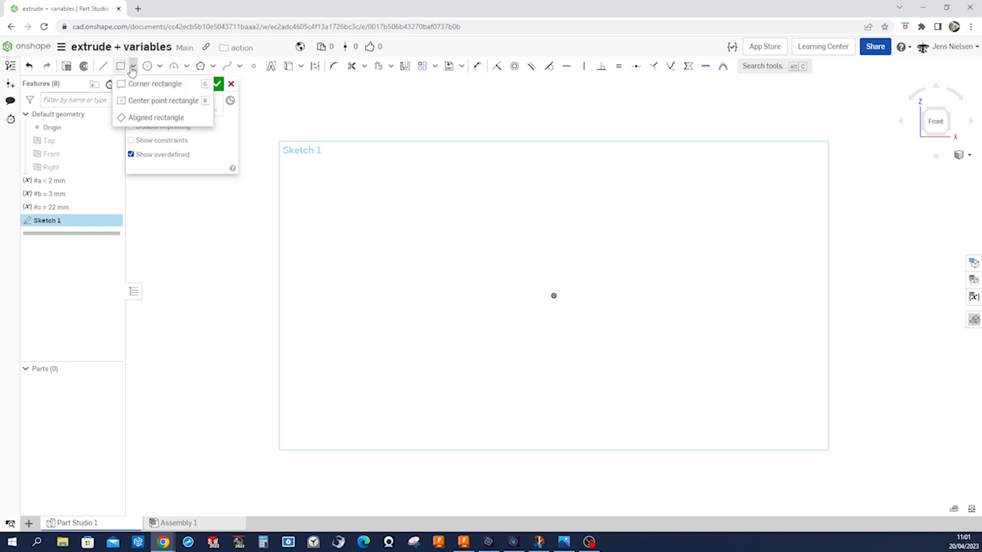
pyautogui.click(132, 101)
pyautogui.press('s')
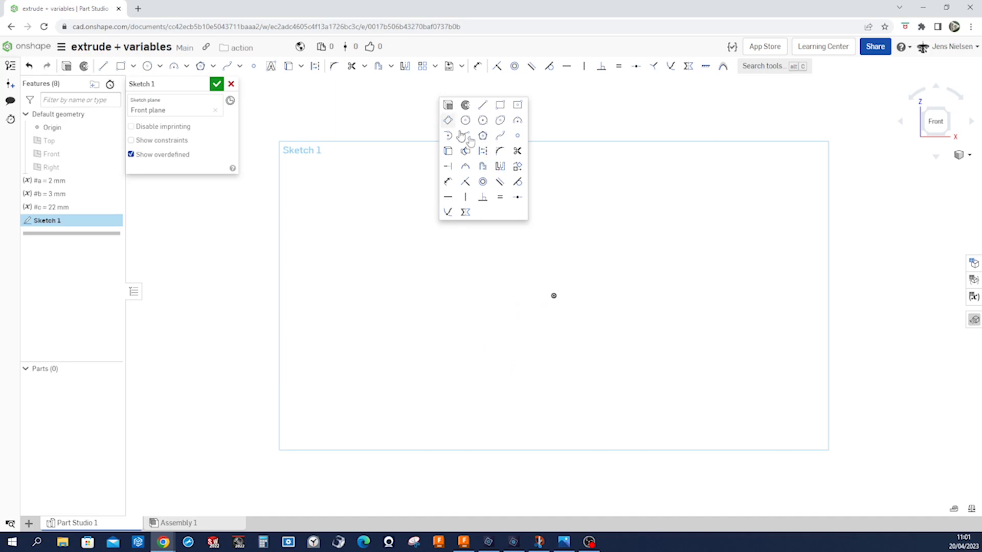
pyautogui.click(517, 106)
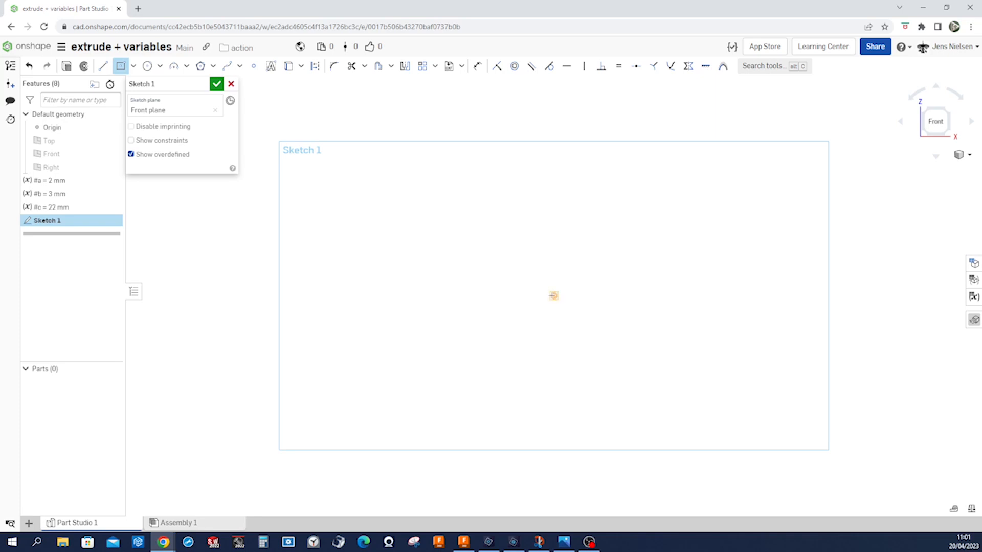
pyautogui.click(553, 295)
pyautogui.click(614, 236)
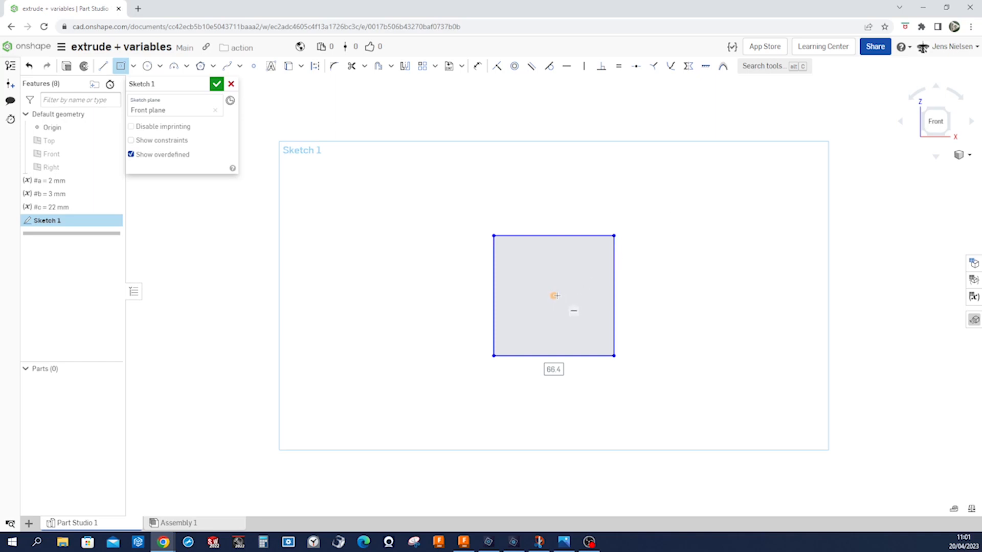
pyautogui.click(568, 306)
pyautogui.click(699, 150)
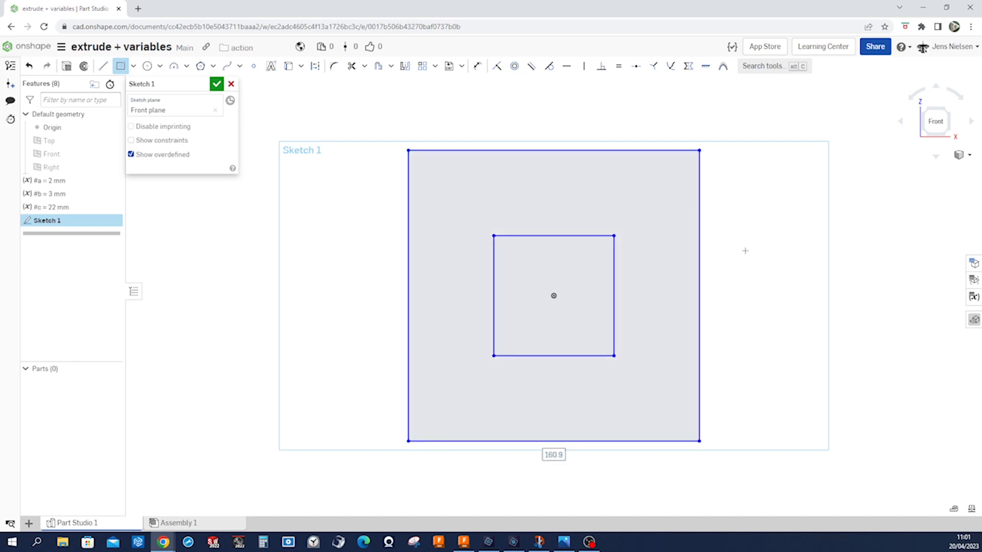
# Draw a diagonal line joining the upper-right corners of the inner and outer squares and convert it to construction geometry.
pyautogui.press('l')
pyautogui.click(613, 236)
pyautogui.click(700, 150)
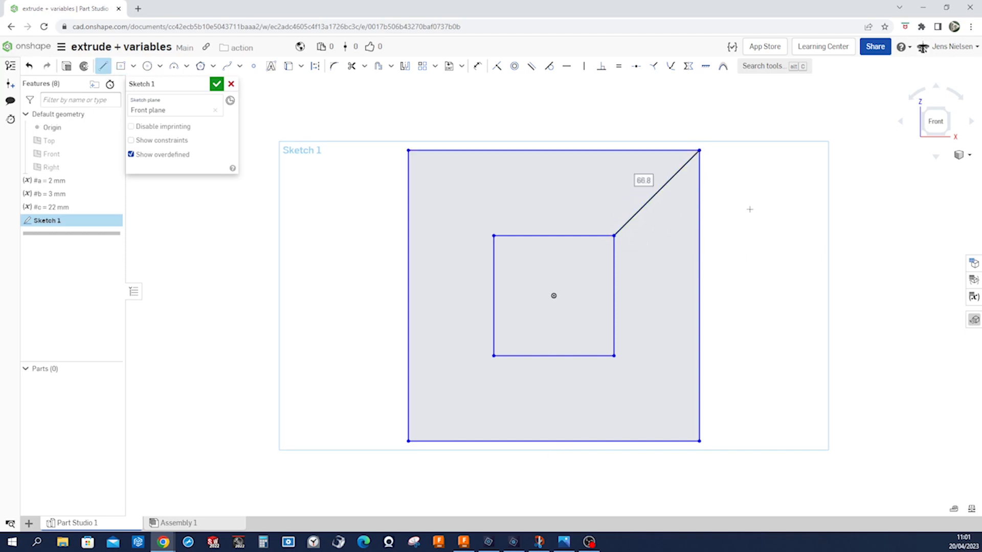
pyautogui.press('Escape')
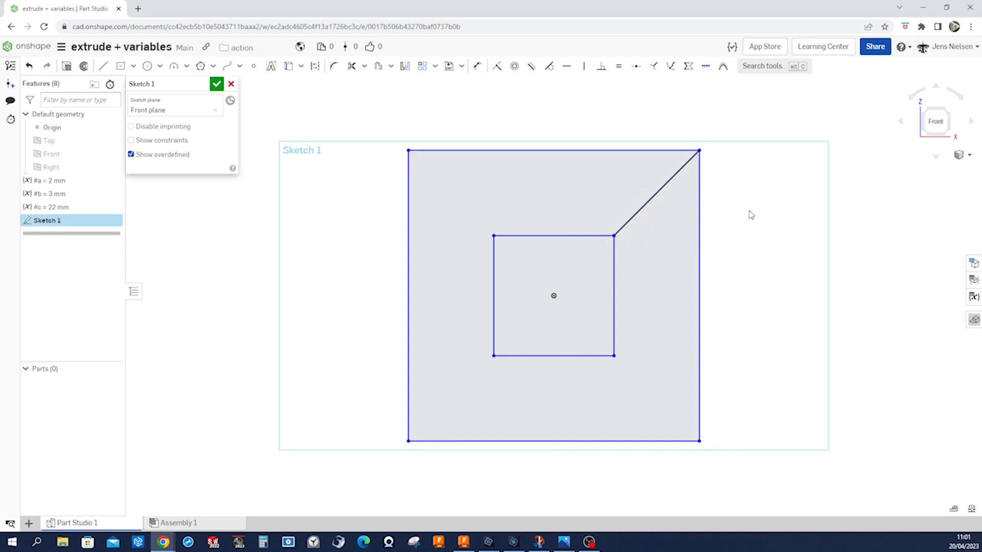
pyautogui.rightClick(631, 220)
pyautogui.click(639, 259)
# Draw connected lines from the outer square's top edge: about 11 mm down, about 38 mm right, then diagonally to the inner square's top edge.
pyautogui.press('l')
pyautogui.click(571, 151)
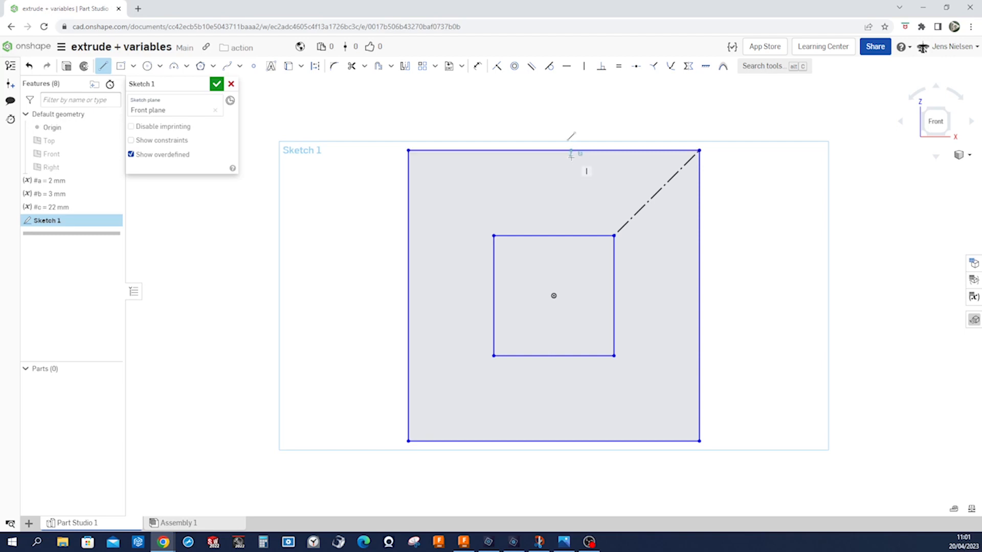
pyautogui.click(571, 171)
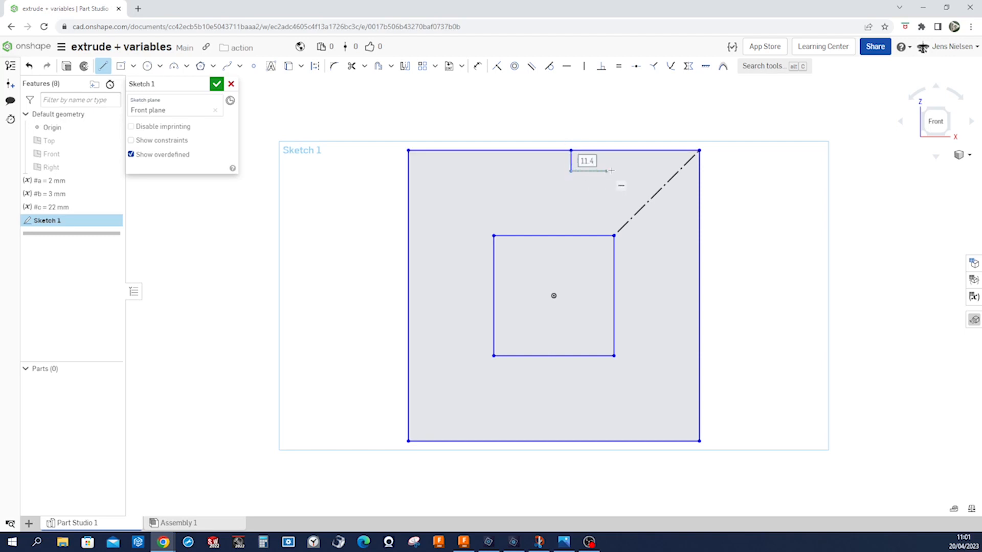
pyautogui.click(641, 170)
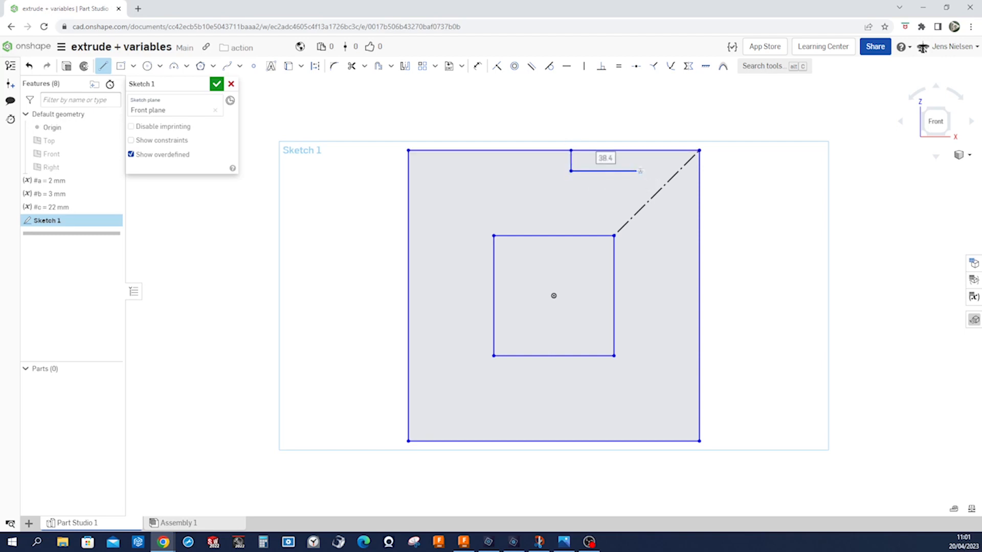
pyautogui.click(588, 236)
pyautogui.press('Escape')
# Constrain the slanted slot line parallel to the diagonal construction line.
pyautogui.press('b')
pyautogui.click(605, 218)
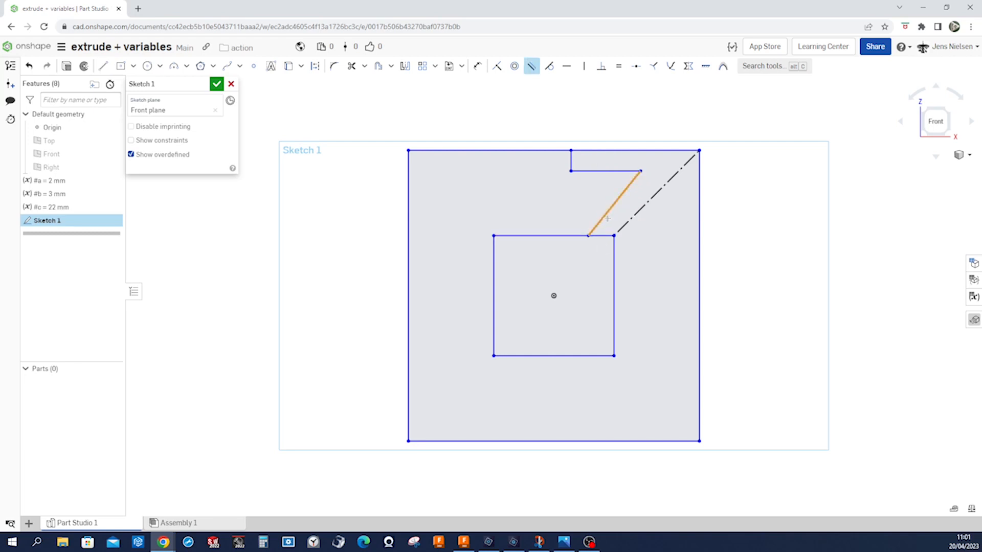
pyautogui.click(658, 192)
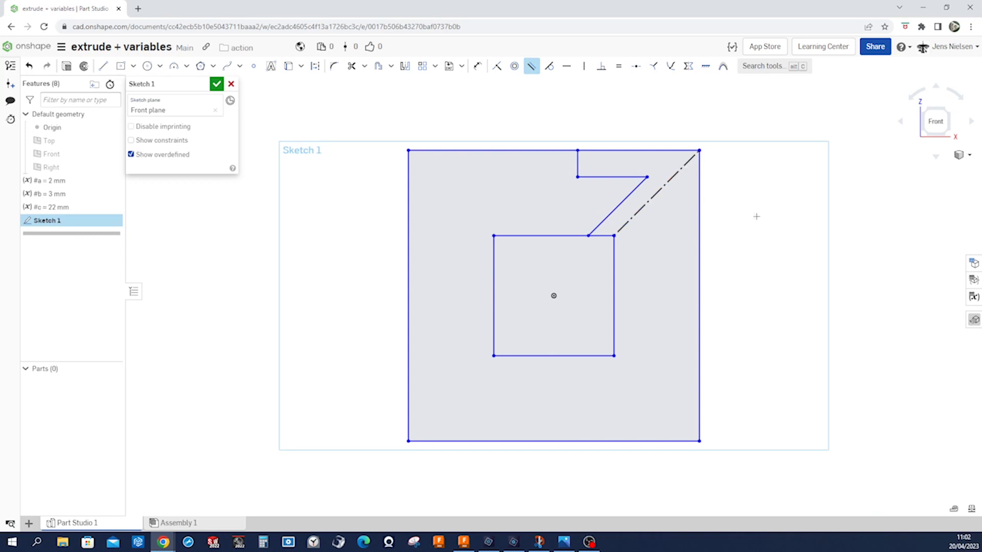
# Mirror the slanted, horizontal and vertical slot lines about the diagonal construction line.
pyautogui.click(405, 66)
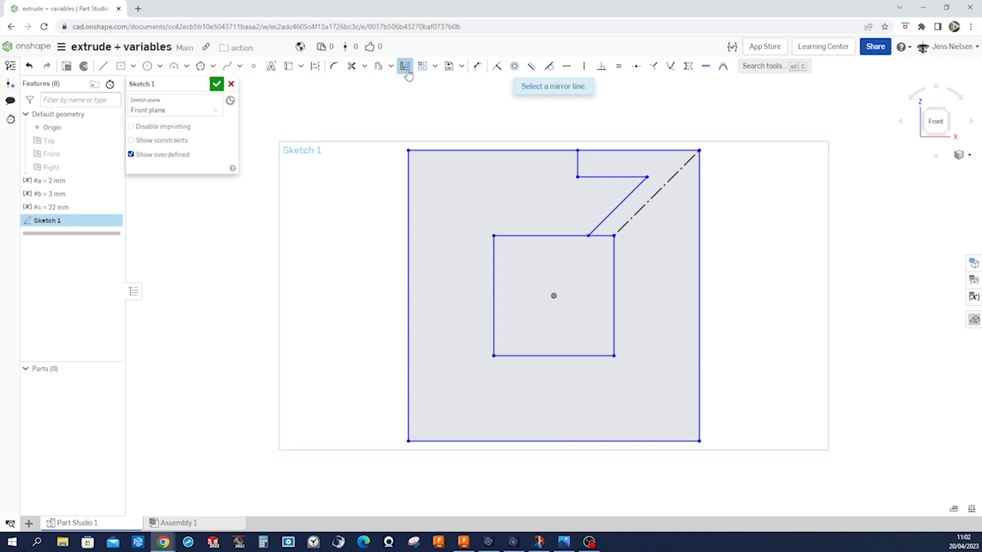
pyautogui.click(636, 212)
pyautogui.click(621, 203)
pyautogui.click(618, 177)
pyautogui.click(578, 166)
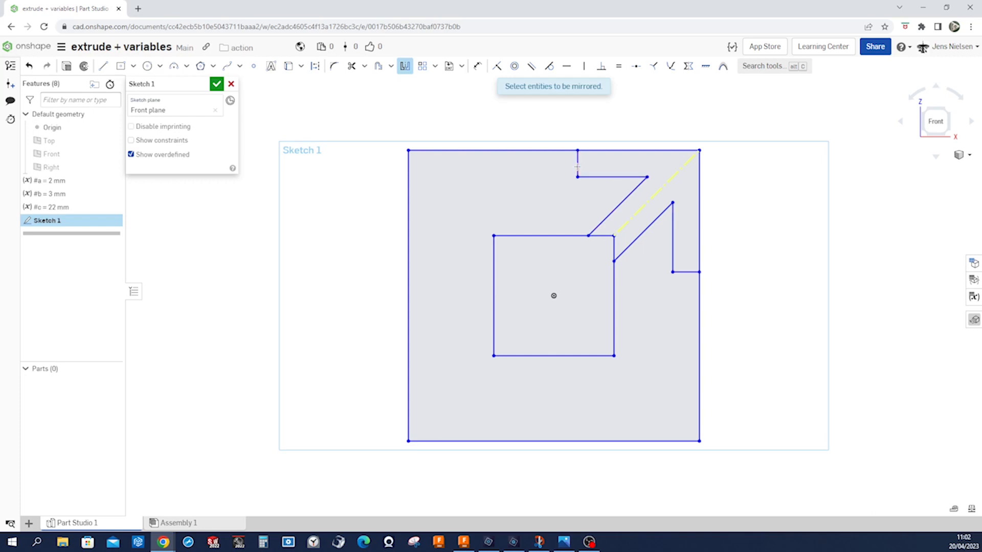
pyautogui.press('Escape')
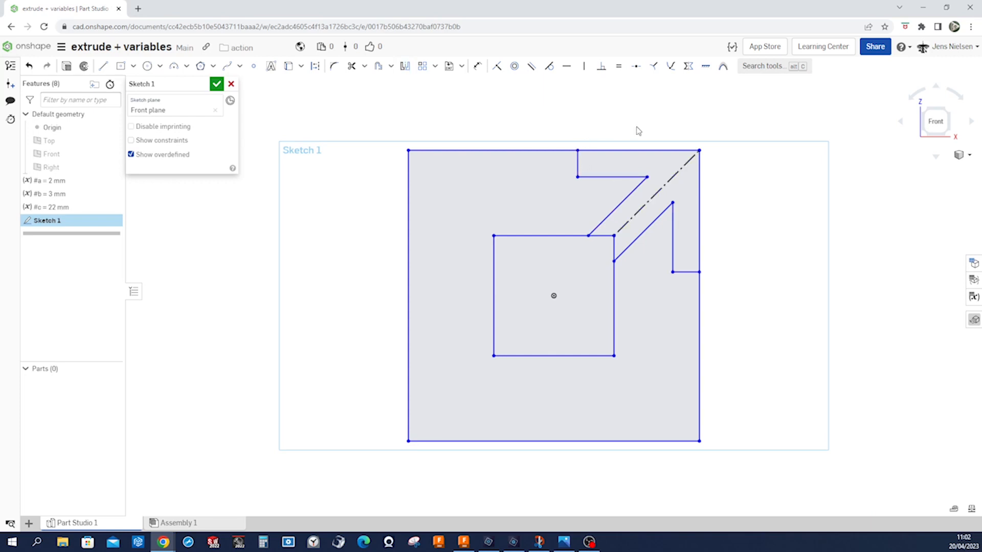
# Draw a circle about 26 mm in diameter centred on the origin inside the inner square.
pyautogui.press('s')
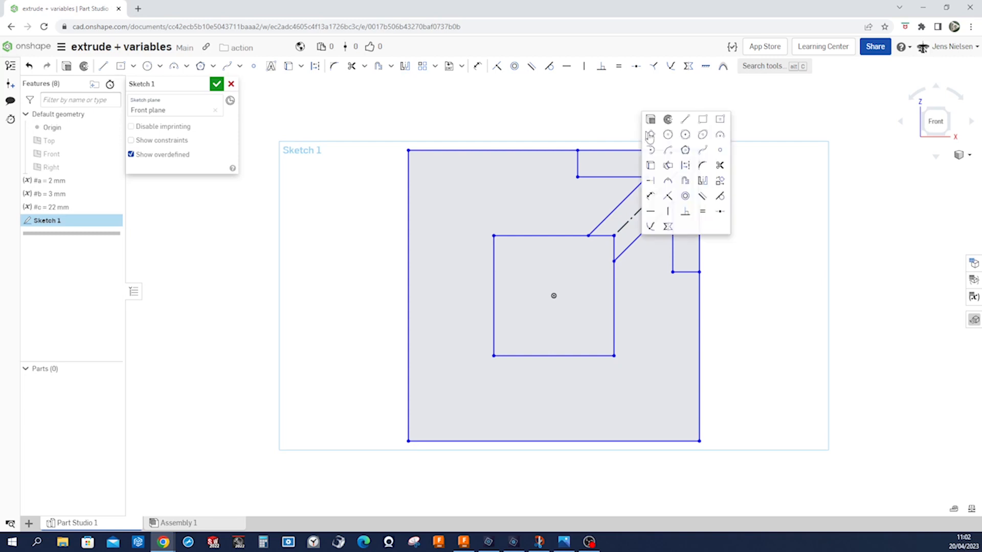
pyautogui.click(666, 136)
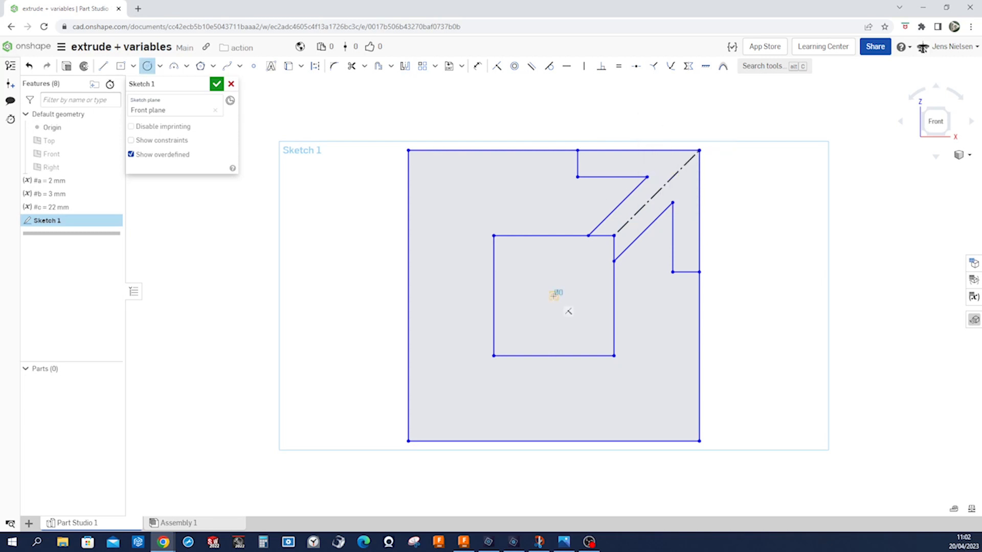
pyautogui.click(553, 295)
pyautogui.click(571, 311)
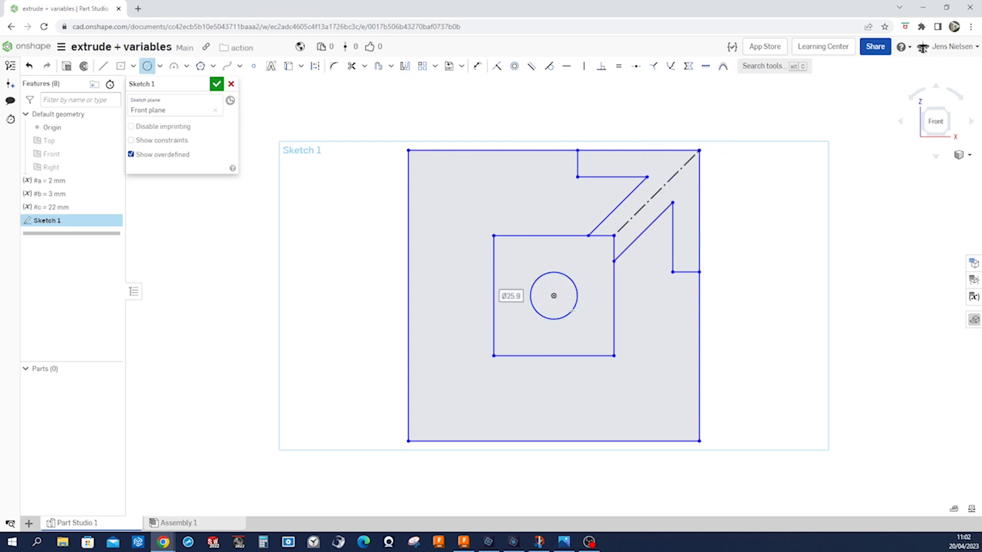
pyautogui.press('Escape')
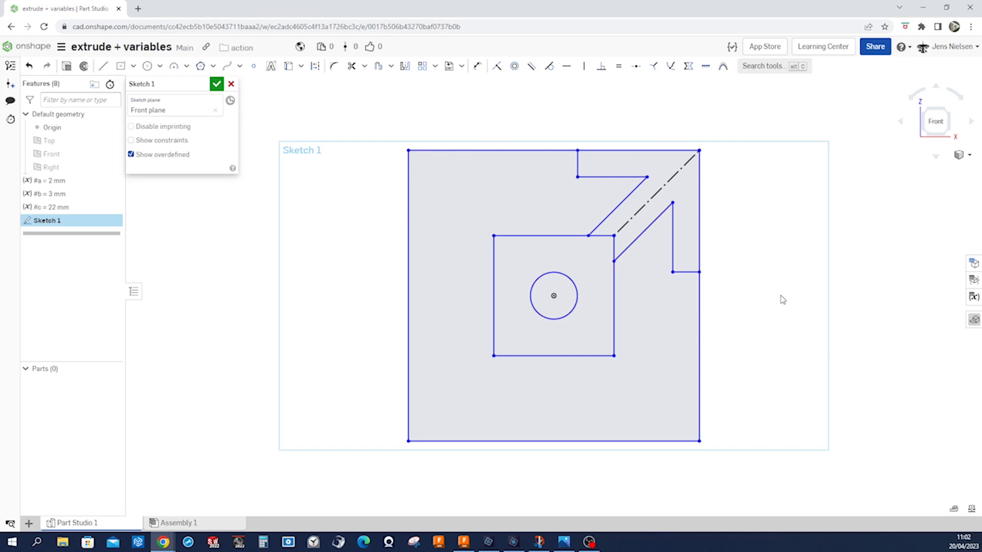
# Dimension the centre circle's diameter with the variable #a.
pyautogui.press('d')
pyautogui.click(552, 319)
pyautogui.click(559, 384)
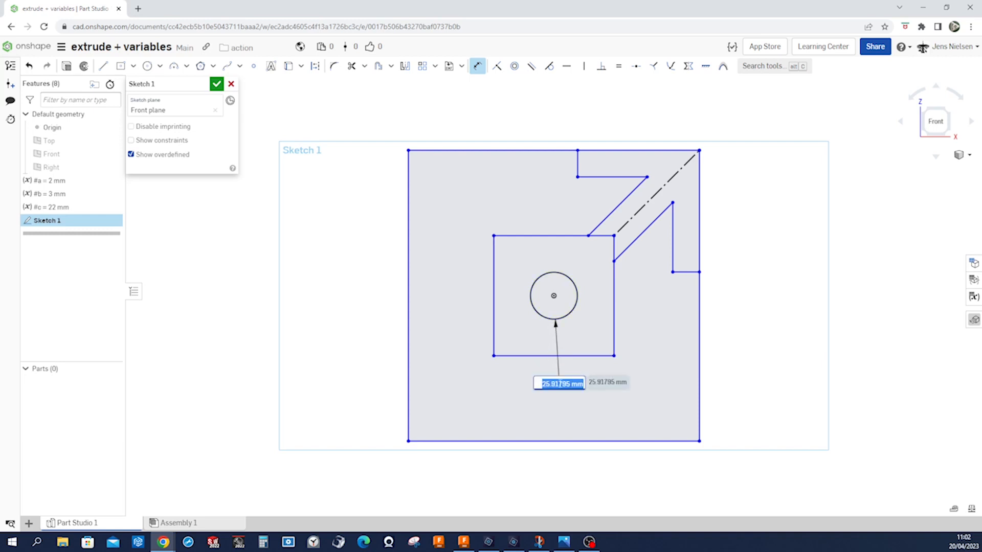
pyautogui.write('a')
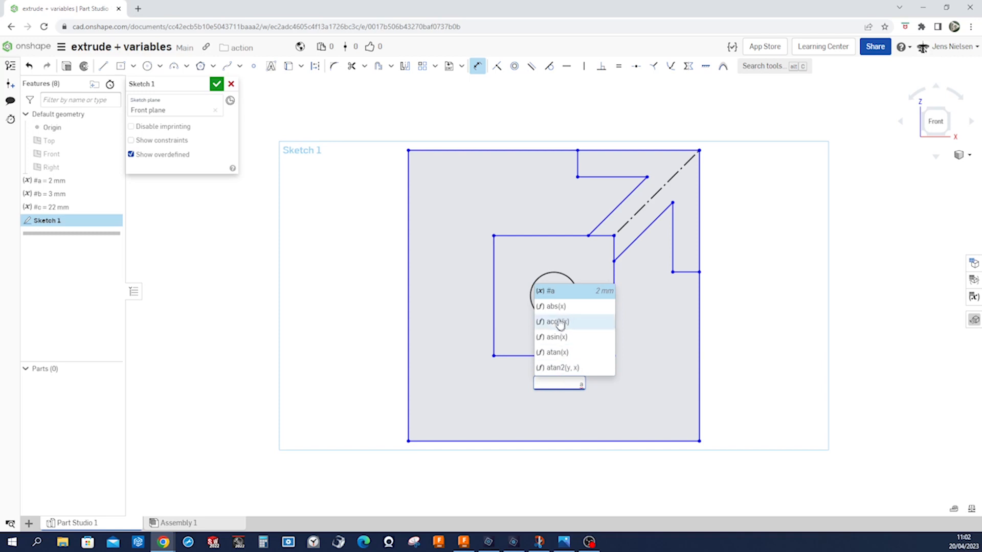
pyautogui.click(552, 291)
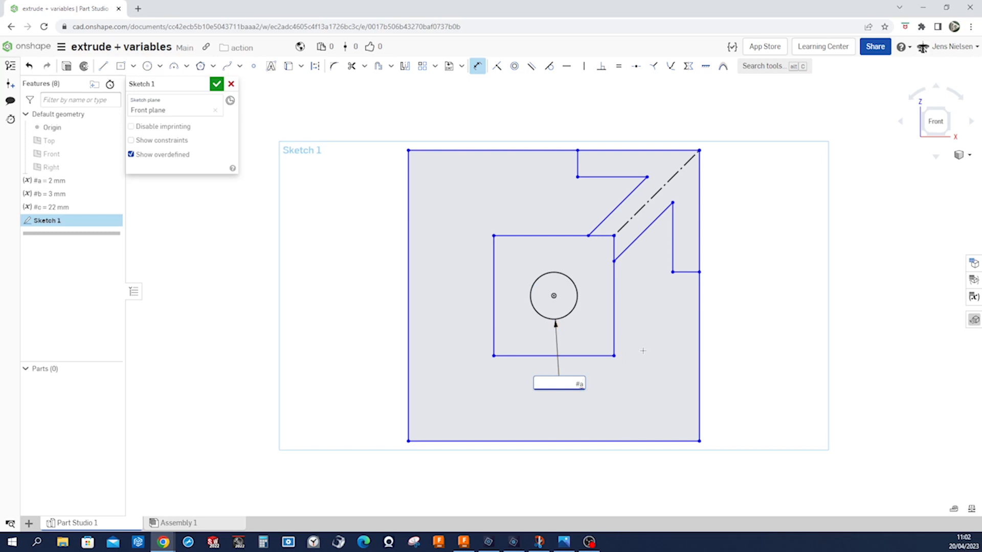
pyautogui.press('Return')
# Dimension the inner square's left side with the expression #a+#b.
pyautogui.press('f')
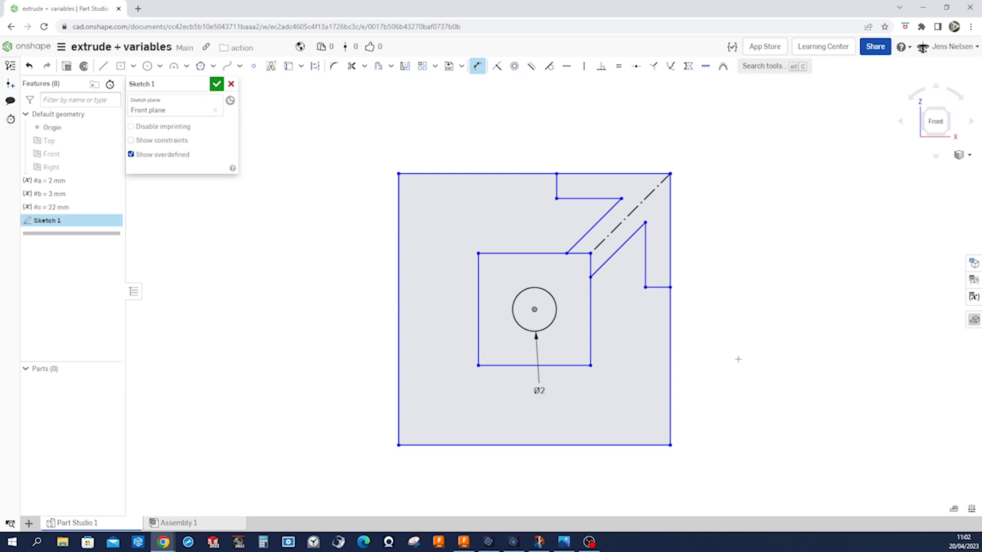
pyautogui.click(477, 346)
pyautogui.click(456, 346)
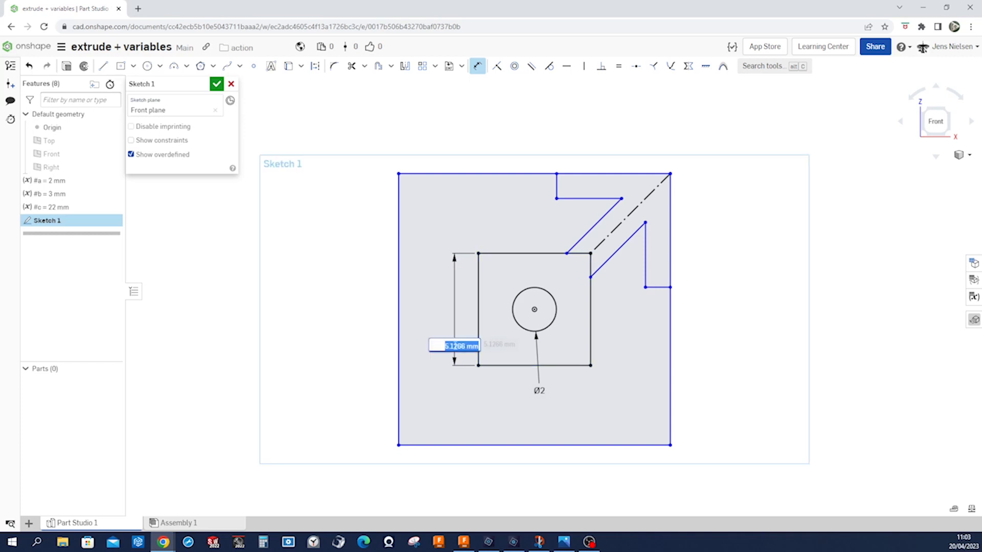
pyautogui.write('#')
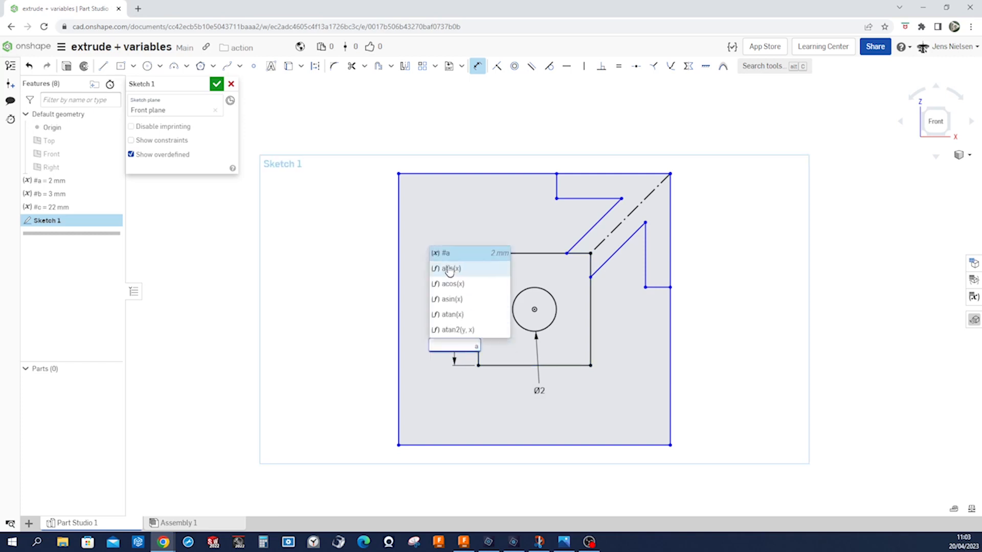
pyautogui.click(446, 252)
pyautogui.write('+')
pyautogui.write('#')
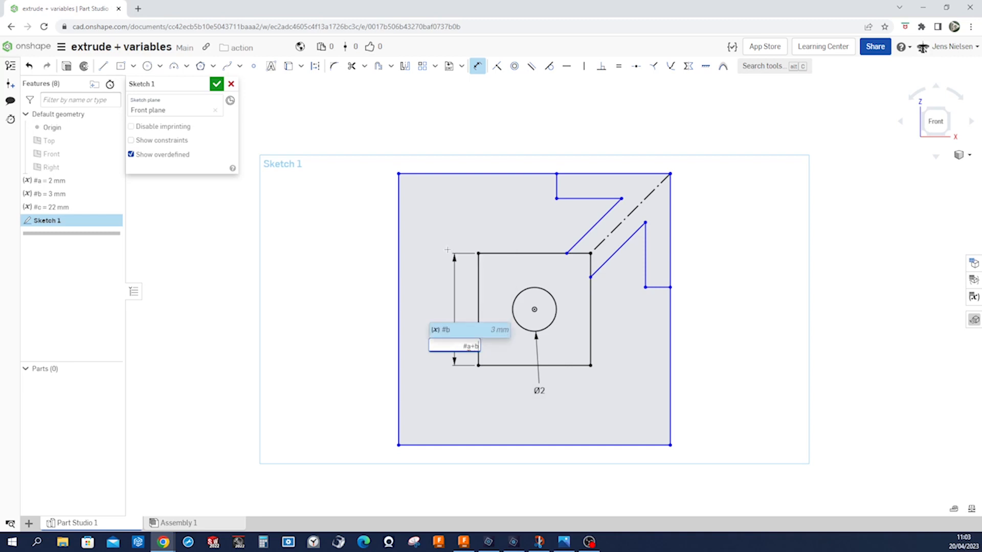
pyautogui.click(444, 328)
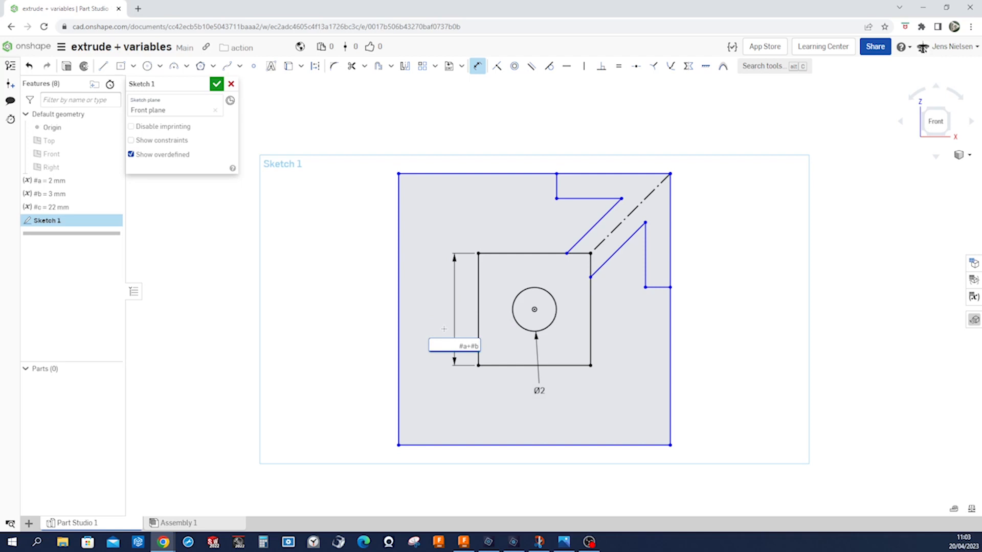
pyautogui.press('Return')
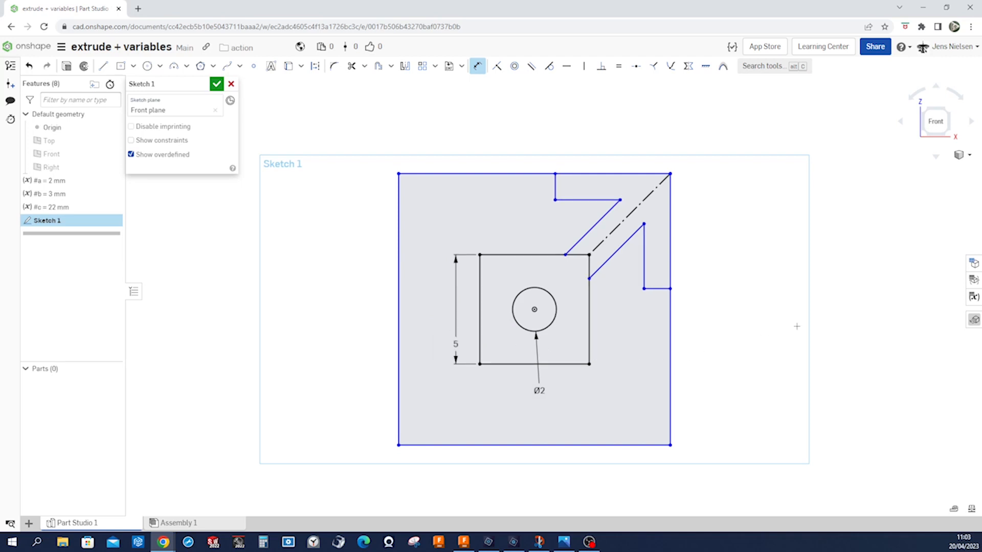
# Dimension the distance from the mirrored vertical slot line to the outer square's right edge as #a.
pyautogui.click(646, 274)
pyautogui.click(669, 274)
pyautogui.click(658, 303)
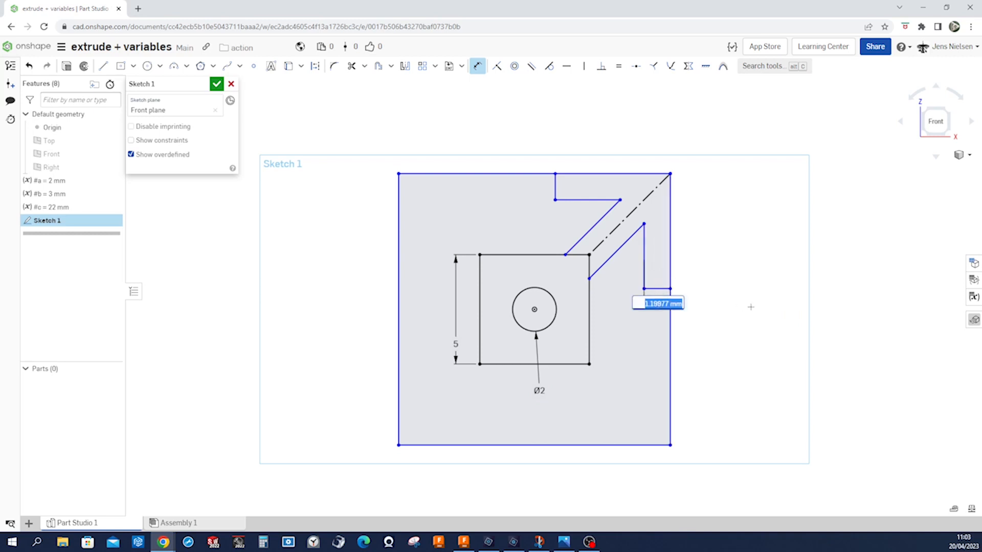
pyautogui.write('#a')
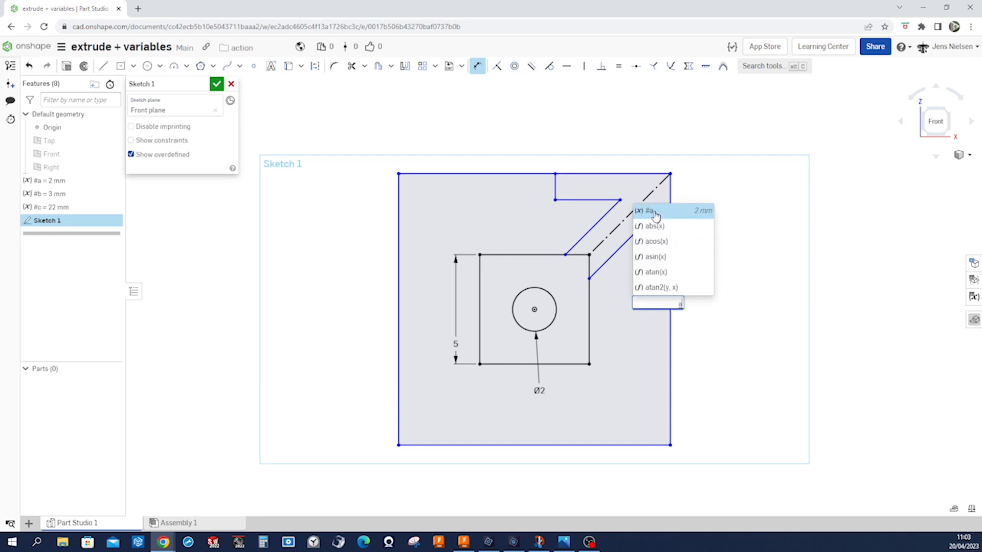
pyautogui.click(653, 211)
pyautogui.press('Return')
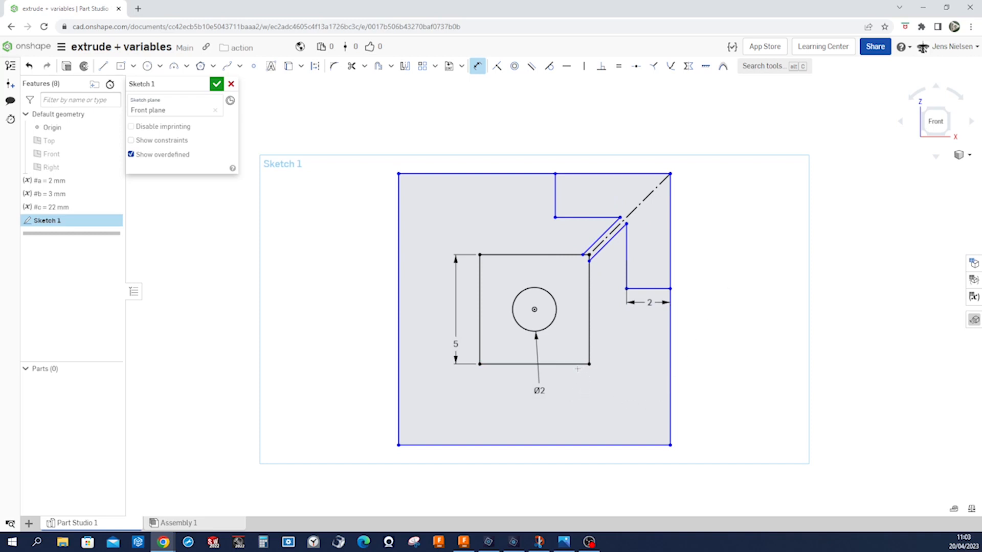
# Dimension the distance between the bottom edges of the inner and outer squares as #b+#a*2.
pyautogui.scroll(-3, 578, 369)
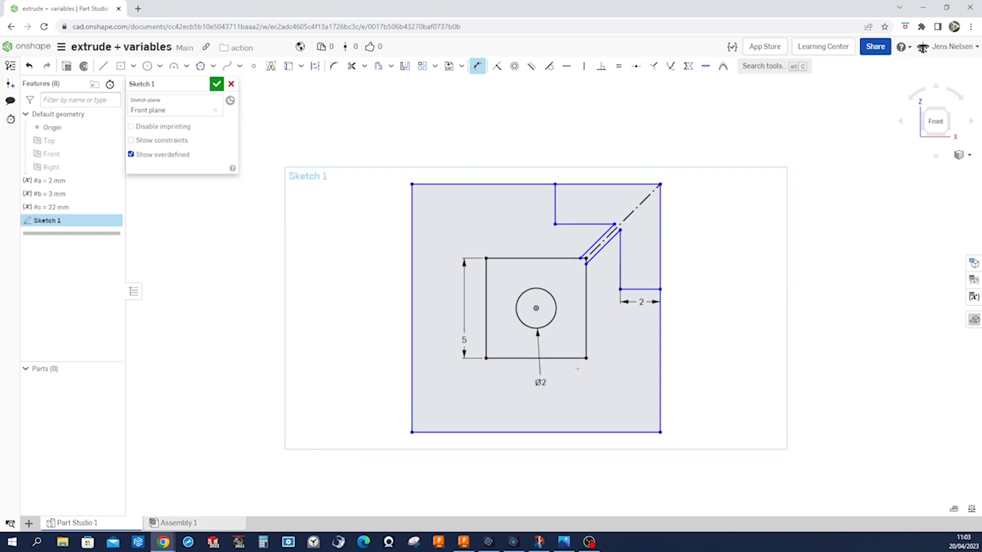
pyautogui.click(567, 346)
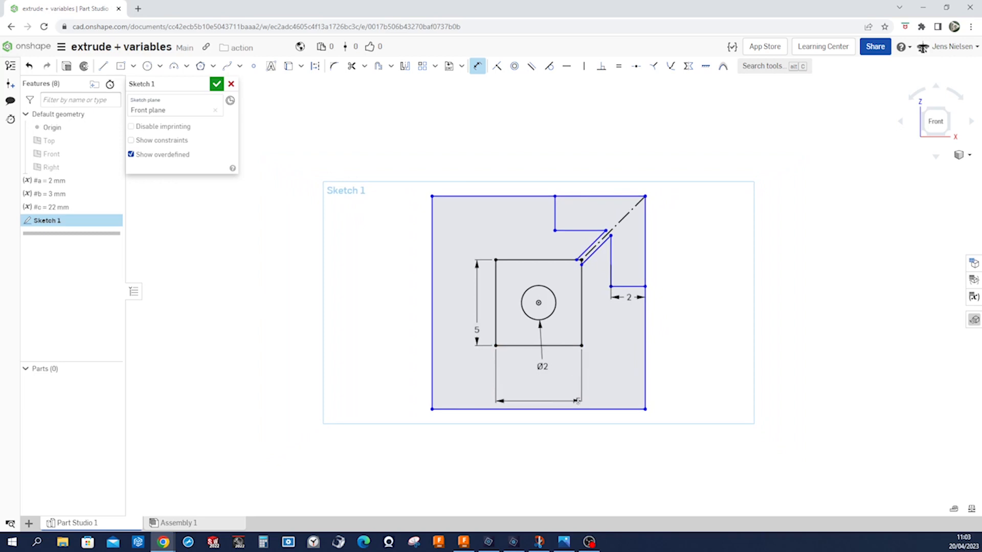
pyautogui.click(577, 408)
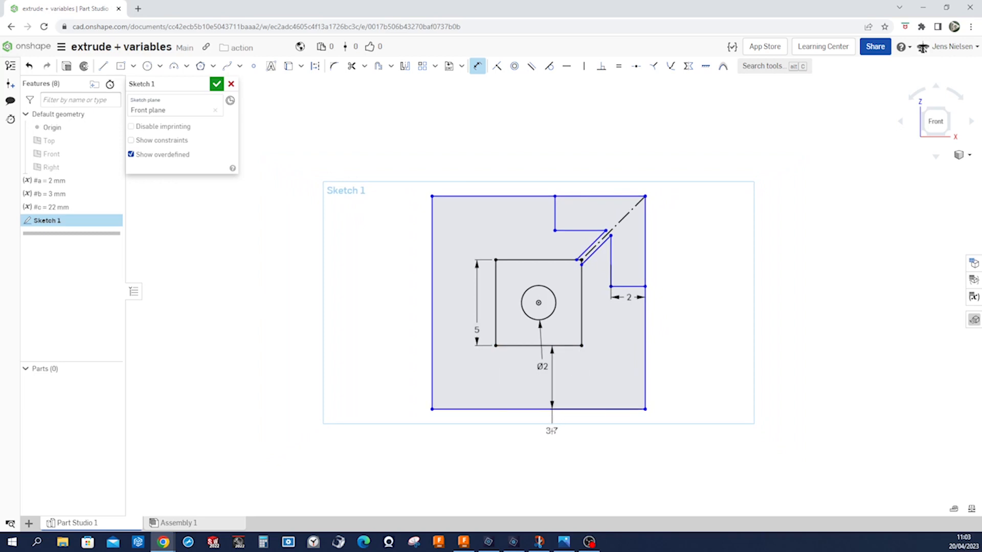
pyautogui.click(551, 431)
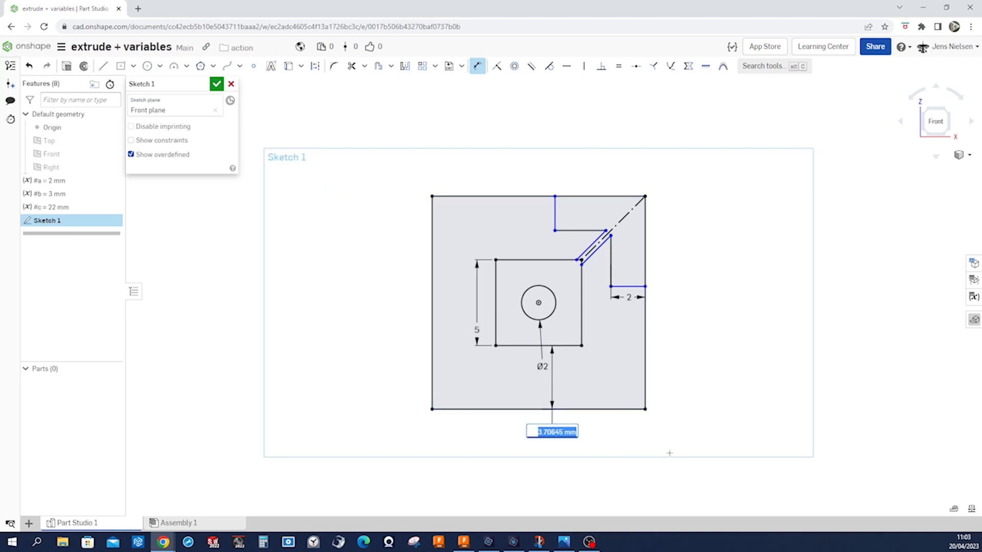
pyautogui.write('#b')
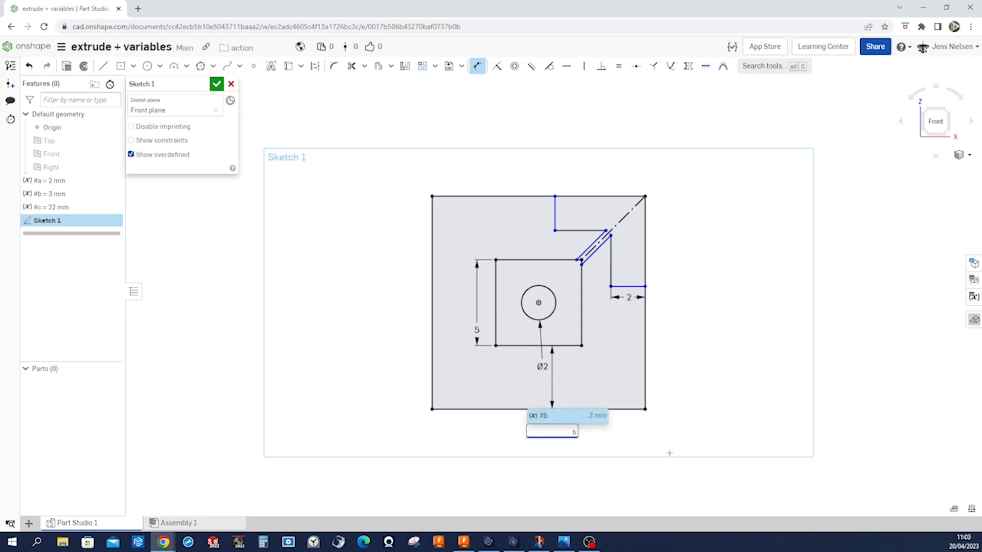
pyautogui.click(567, 415)
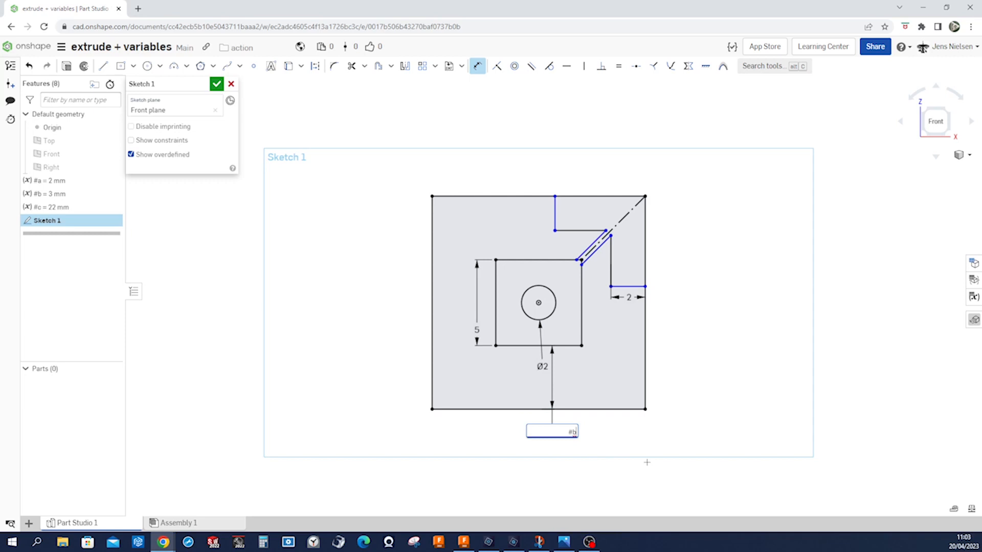
pyautogui.write('+')
pyautogui.write('#')
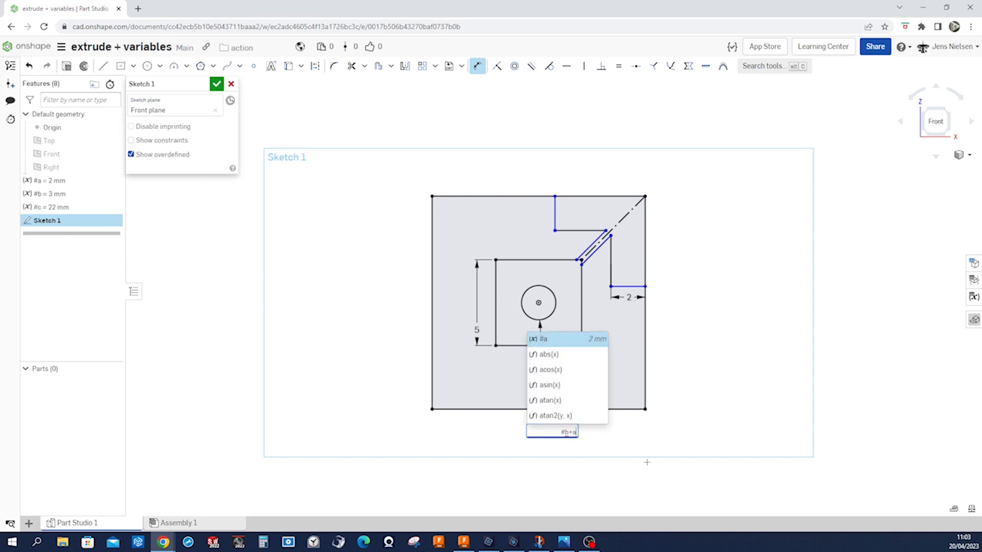
pyautogui.click(536, 338)
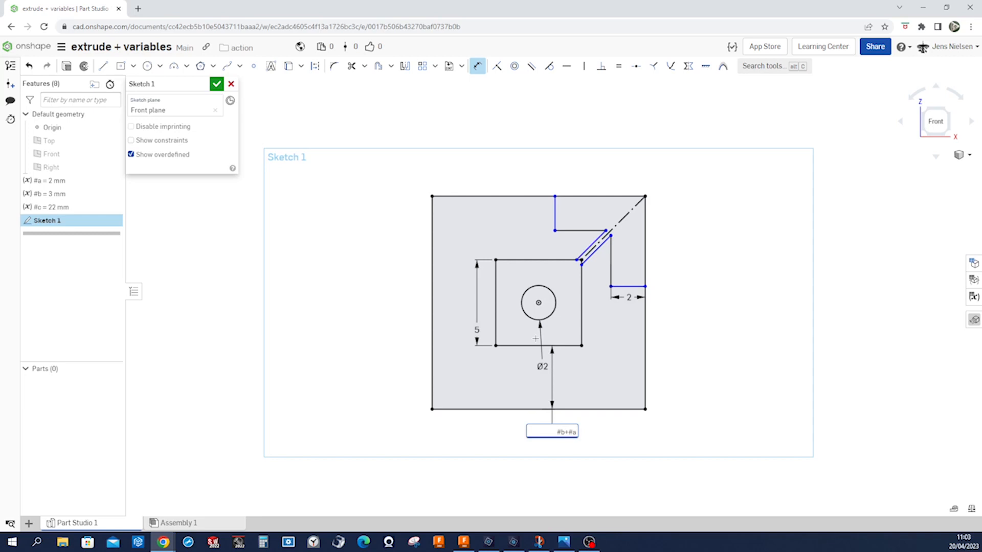
pyautogui.write('*2')
pyautogui.press('Return')
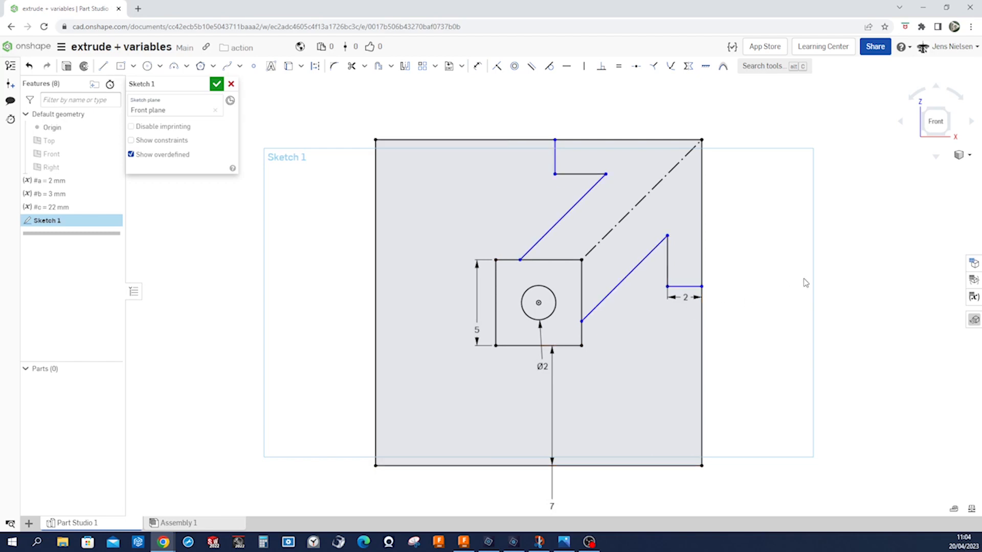
# Dimension the distance between the two parallel slanted slot lines with the variable #a.
pyautogui.click(629, 275)
pyautogui.click(568, 212)
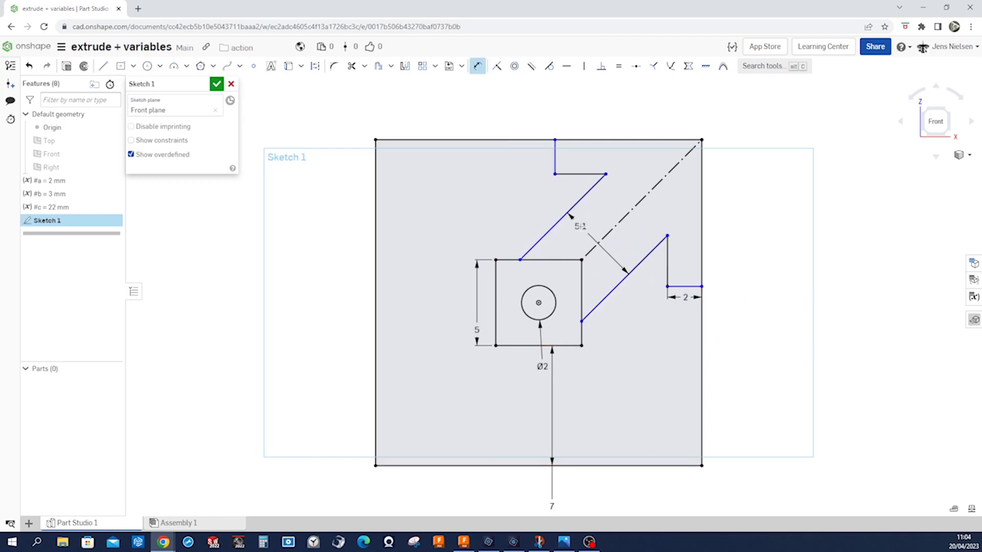
pyautogui.click(579, 226)
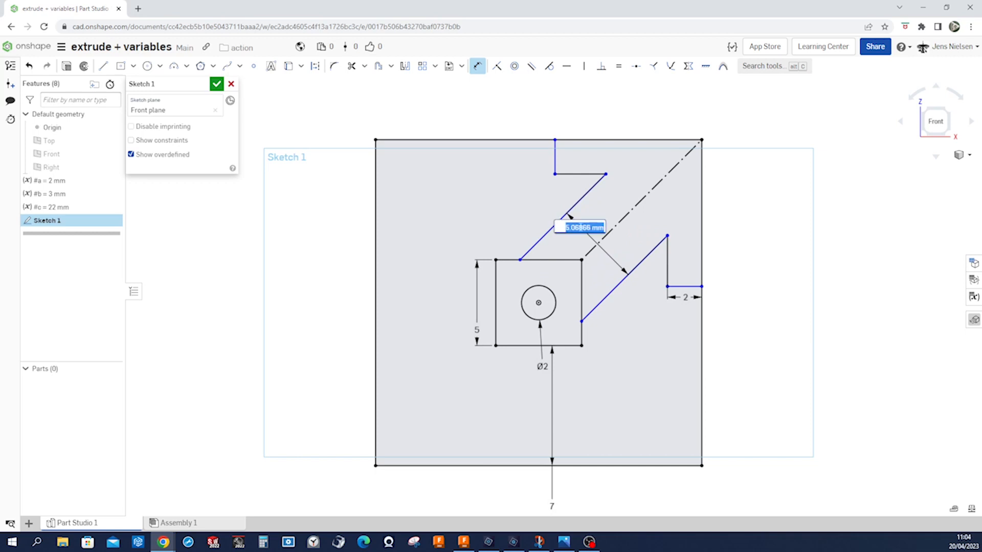
pyautogui.write('#a')
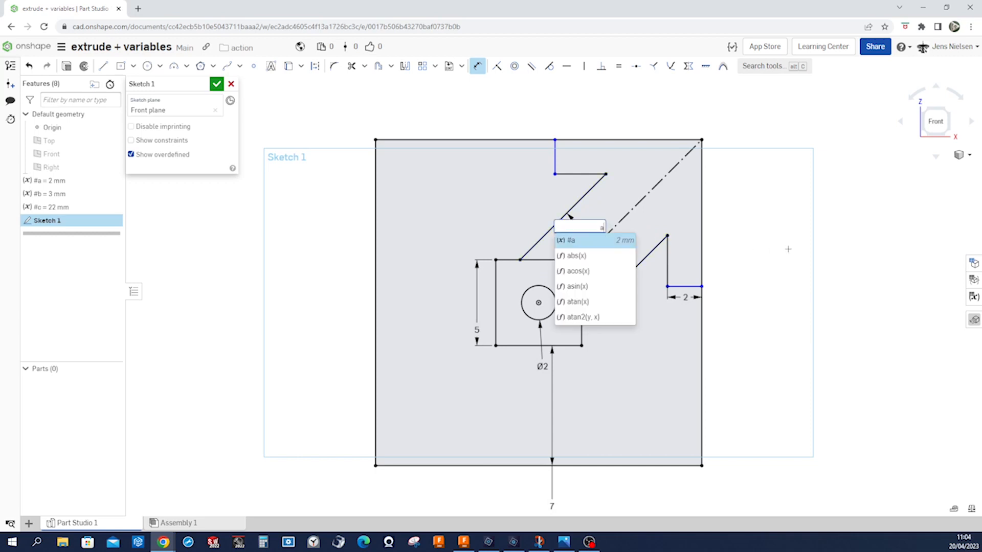
pyautogui.click(581, 242)
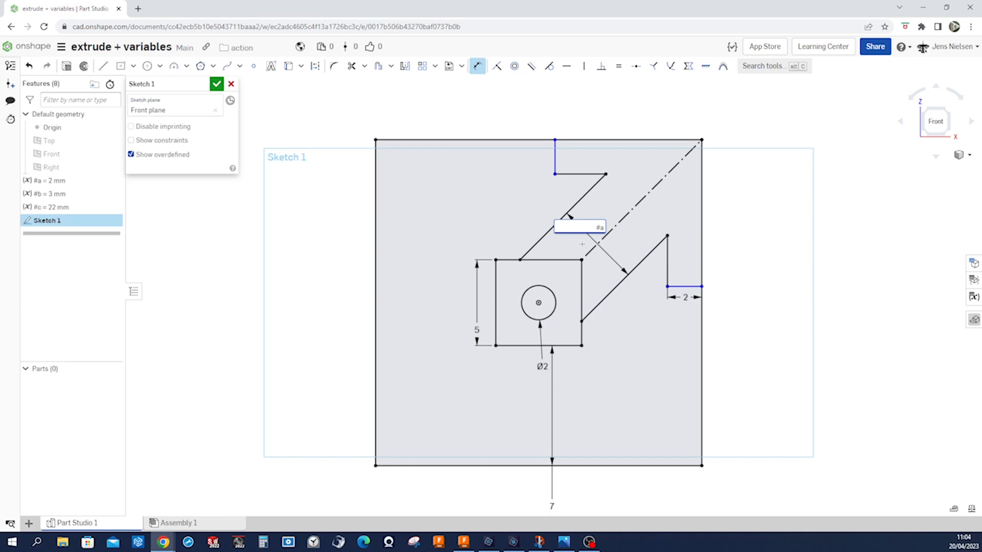
pyautogui.press('Return')
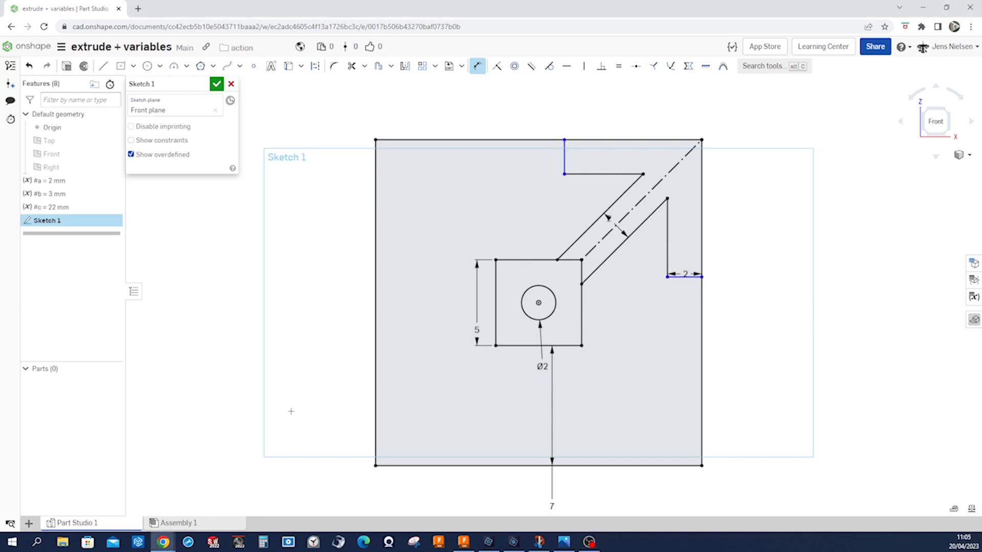
pyautogui.press('Escape')
# Dimension the horizontal distance from the origin to the short vertical slot line at the top edge as #b/2.
pyautogui.press('d')
pyautogui.click(565, 159)
pyautogui.click(538, 302)
pyautogui.click(542, 116)
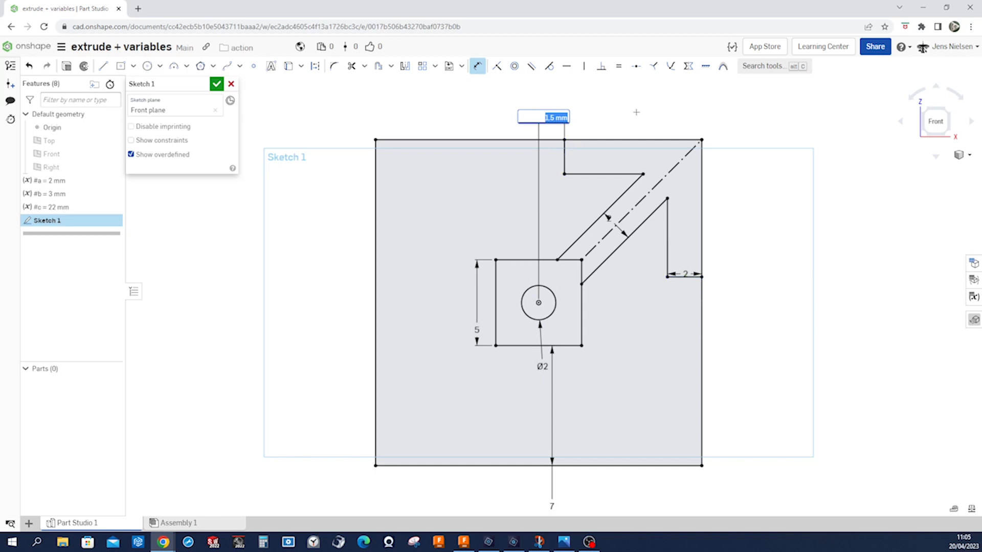
pyautogui.write('#b/')
pyautogui.write('2')
pyautogui.press('Return')
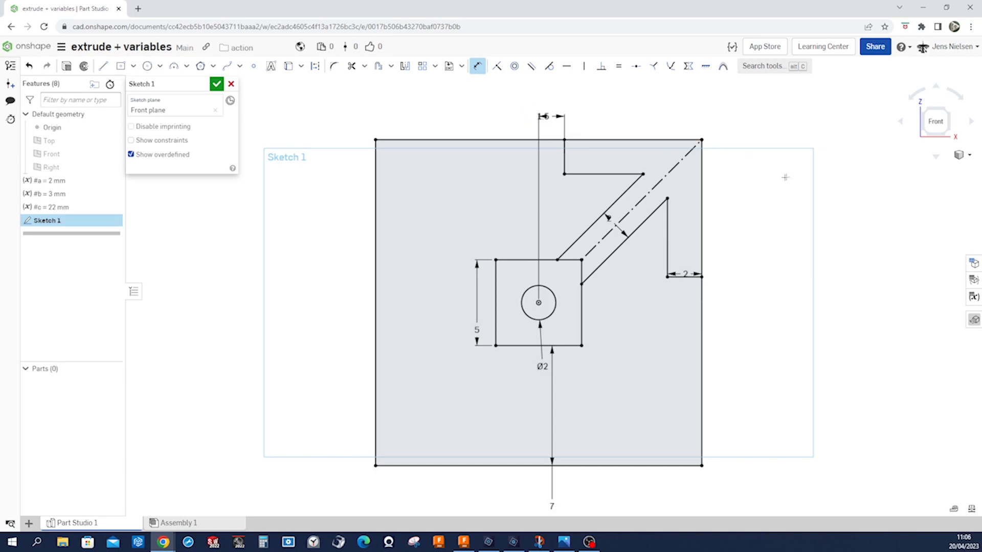
pyautogui.press('Escape')
# Reposition the dimensions of the right slot lip, the slanted lines and the top slot opening clear of the sketch lines.
pyautogui.moveTo(684, 274); pyautogui.dragTo(684, 291)
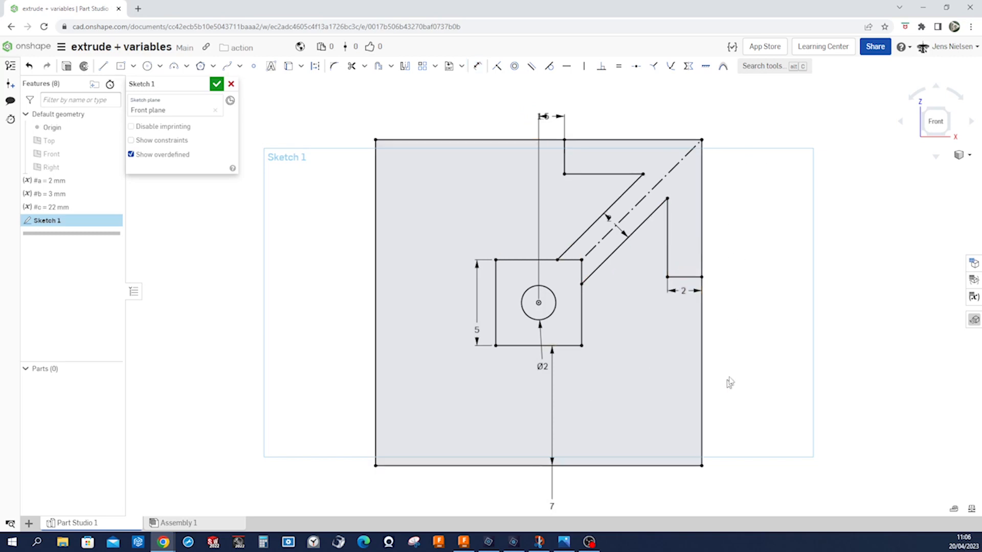
pyautogui.moveTo(622, 239); pyautogui.dragTo(592, 219)
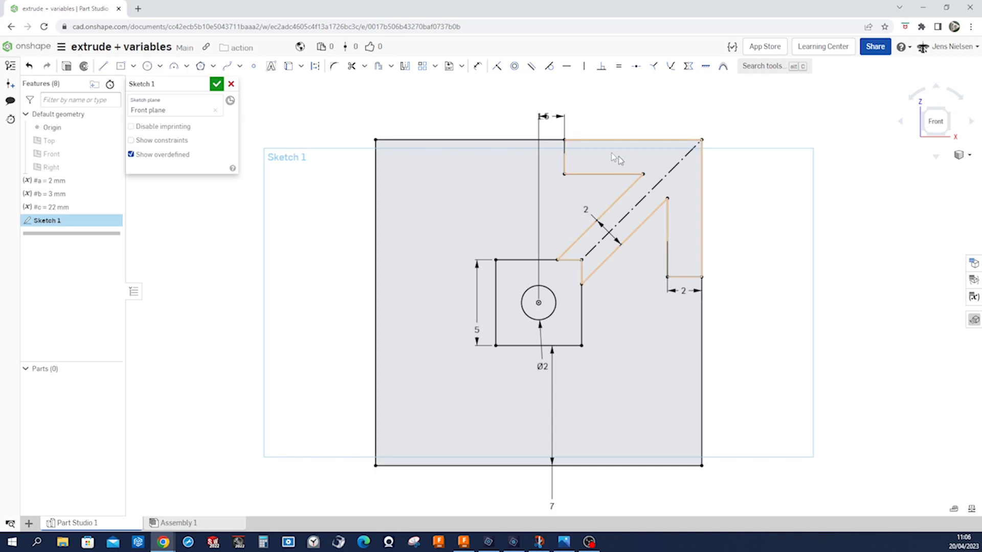
pyautogui.moveTo(544, 117); pyautogui.dragTo(519, 111)
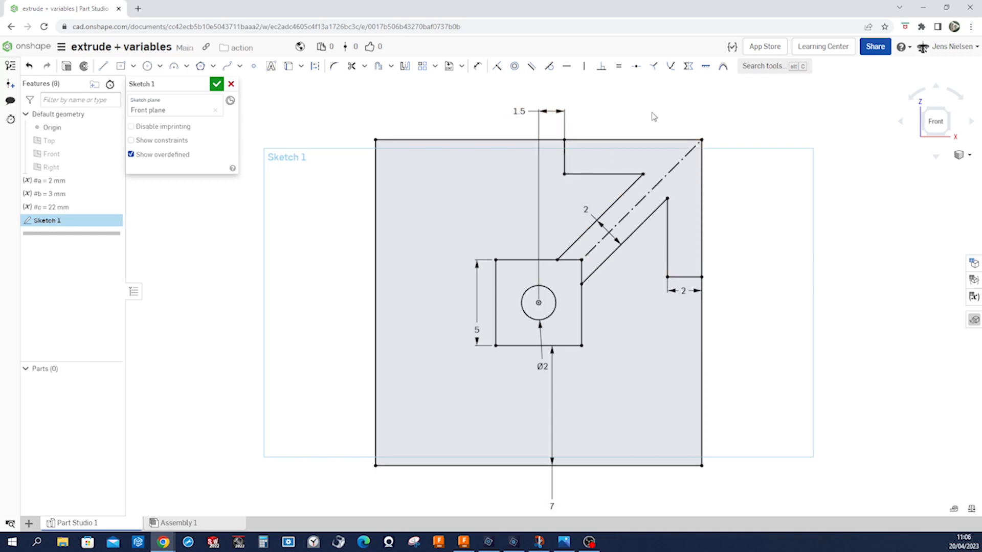
# Finish the sketch and extrude the inner square around the center hole as a new solid with depth #c.
pyautogui.click(217, 84)
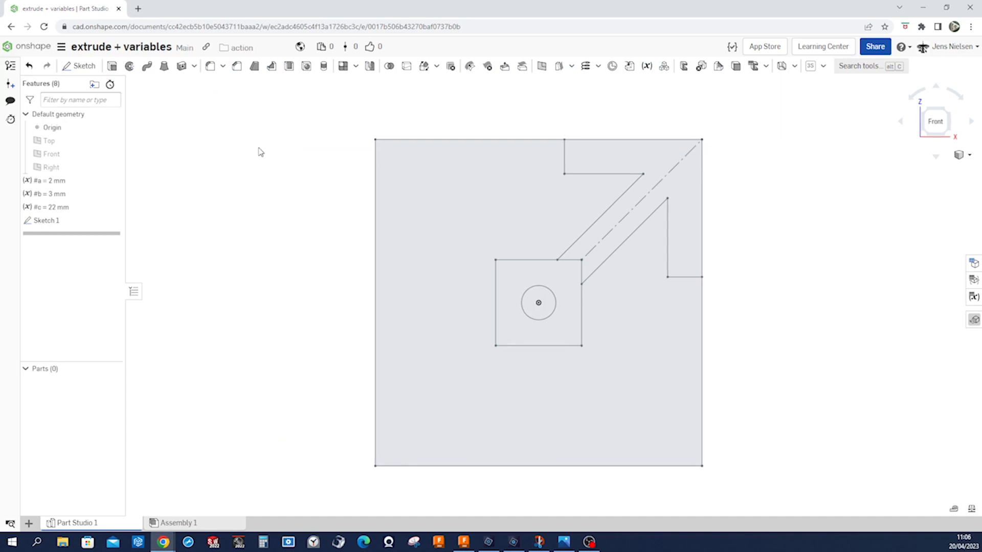
pyautogui.click(112, 66)
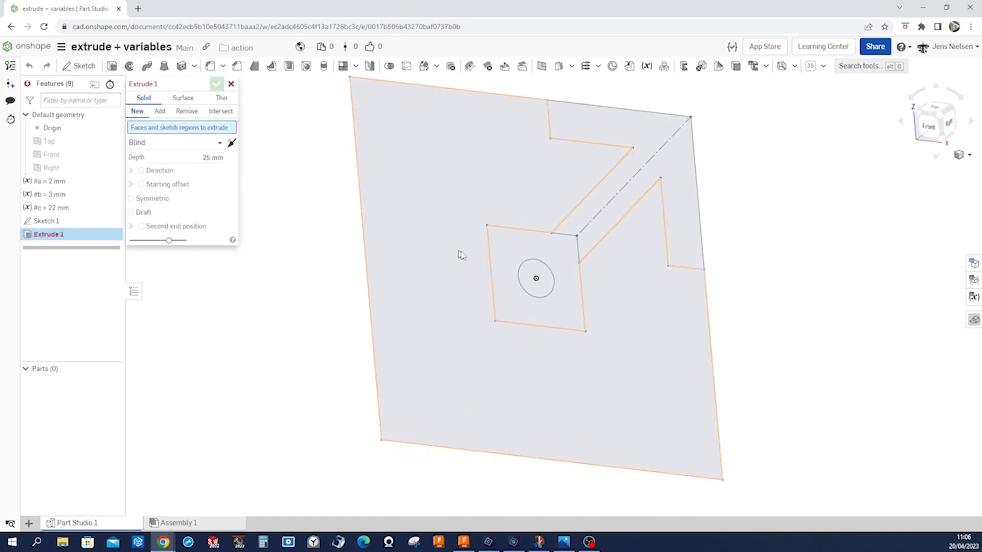
pyautogui.click(508, 256)
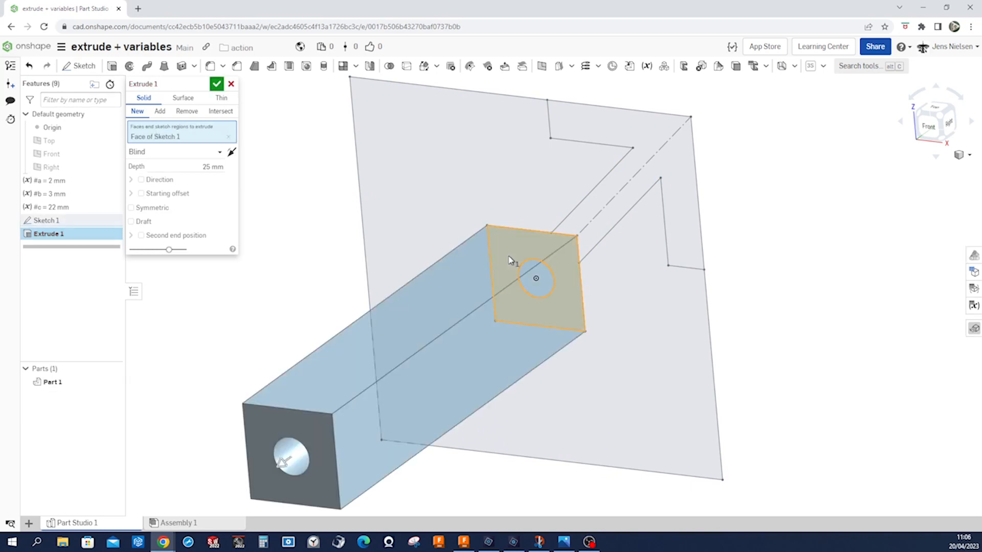
pyautogui.scroll(-3, 499, 206)
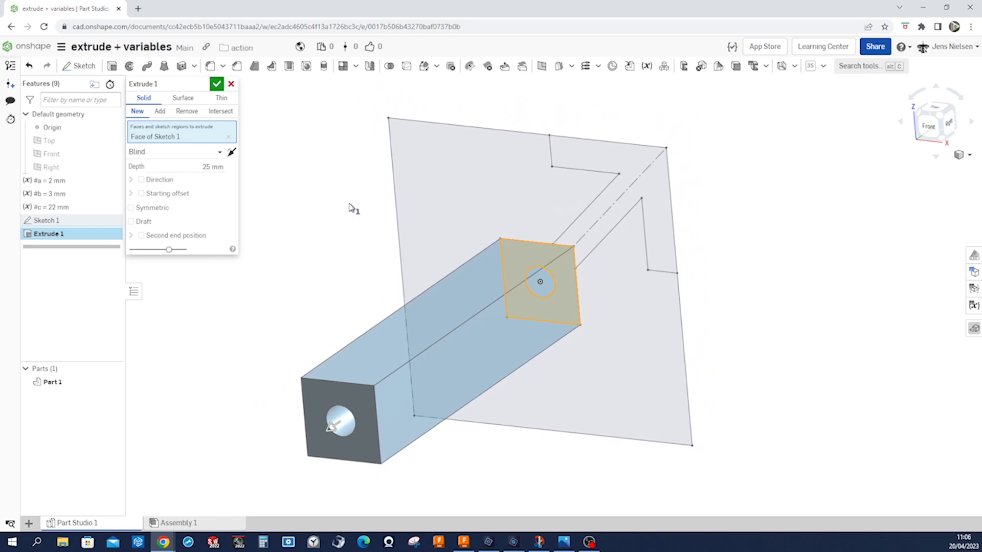
pyautogui.click(215, 167)
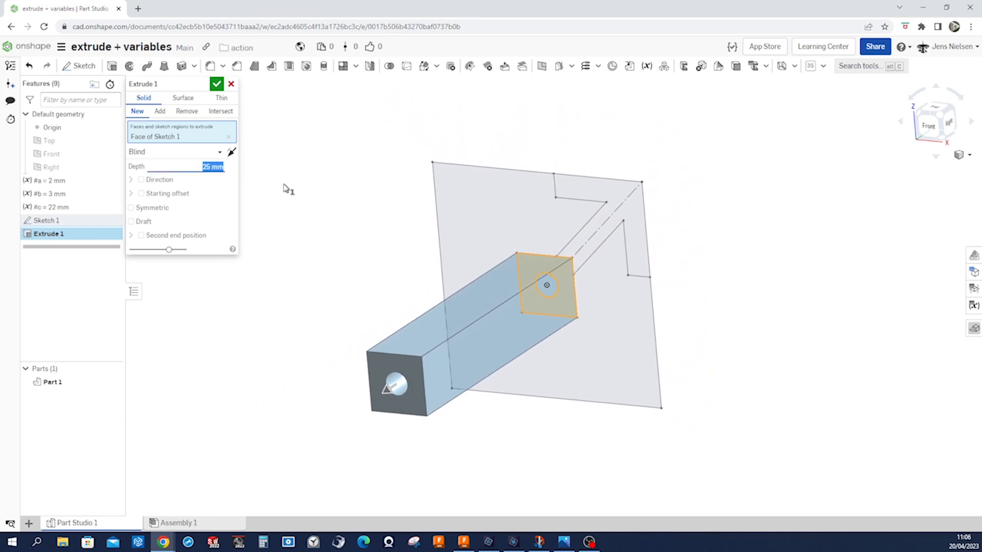
pyautogui.write('c')
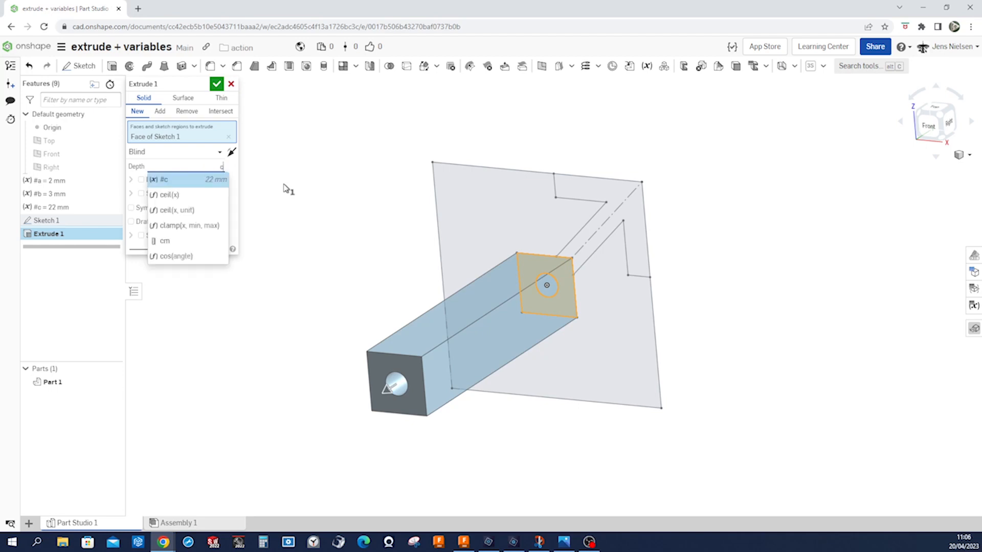
pyautogui.click(168, 182)
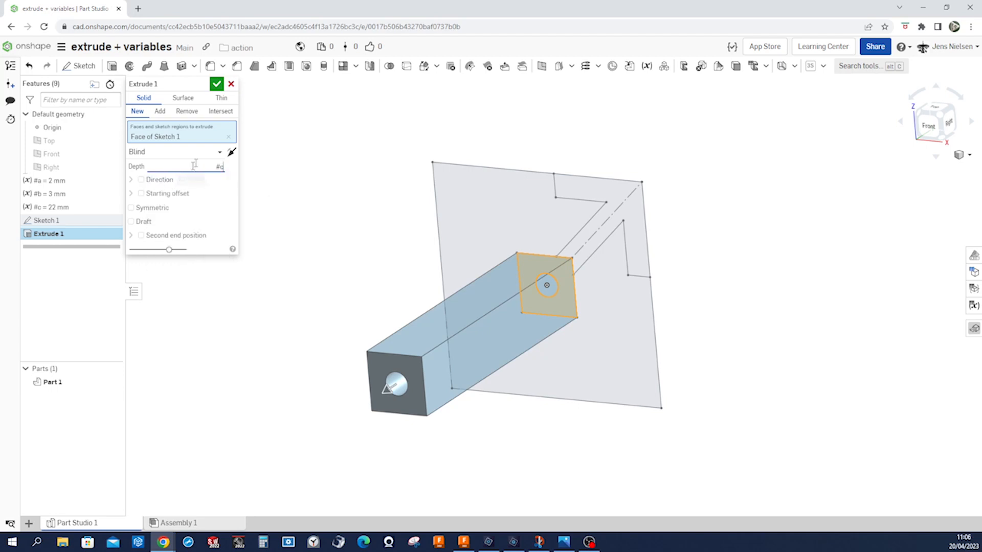
pyautogui.click(217, 84)
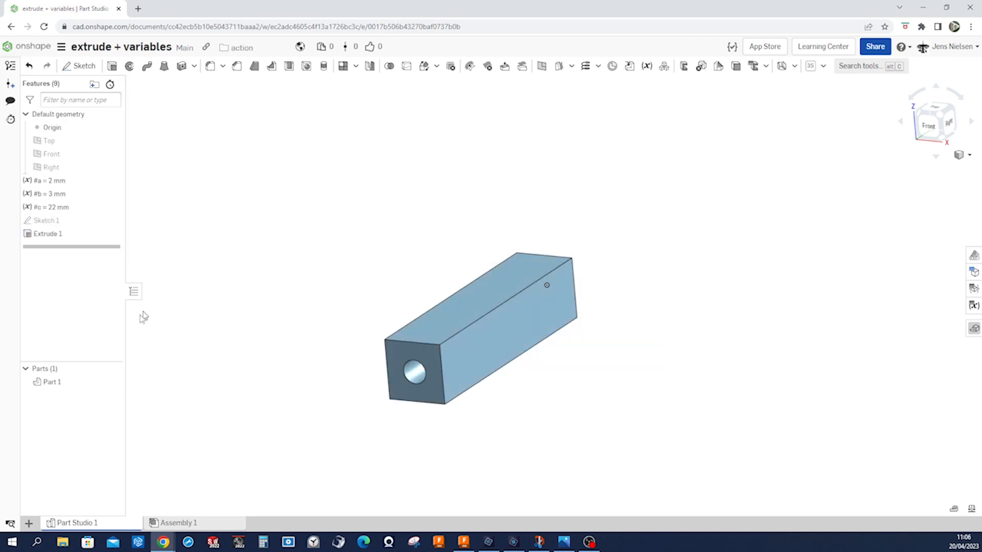
# Rename the extruded part as profile.
pyautogui.rightClick(70, 382)
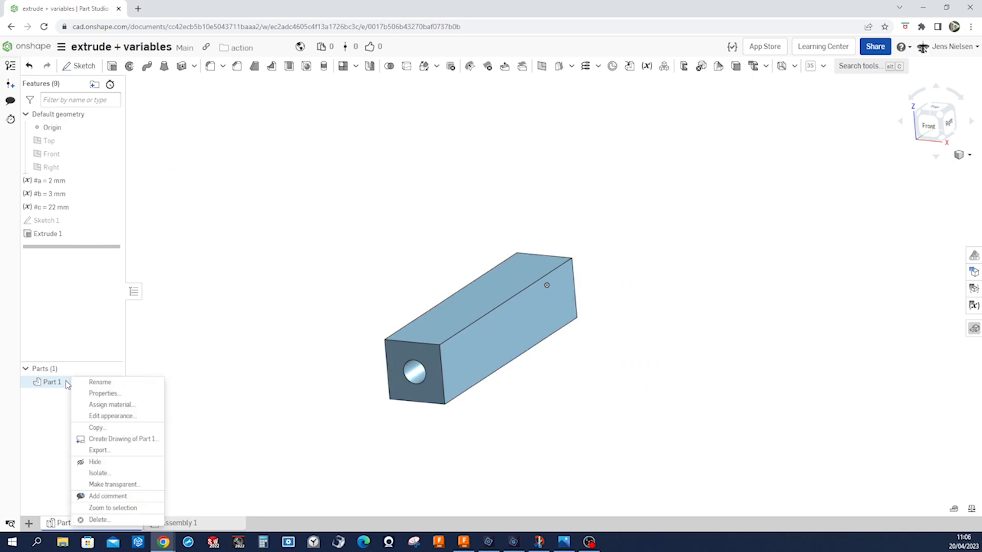
pyautogui.click(100, 382)
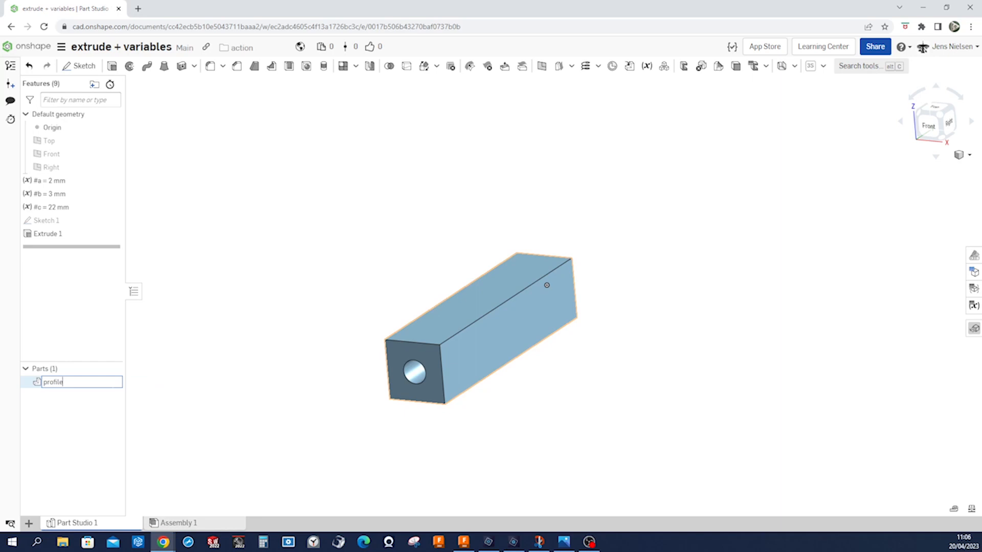
pyautogui.write('profile')
pyautogui.press('Return')
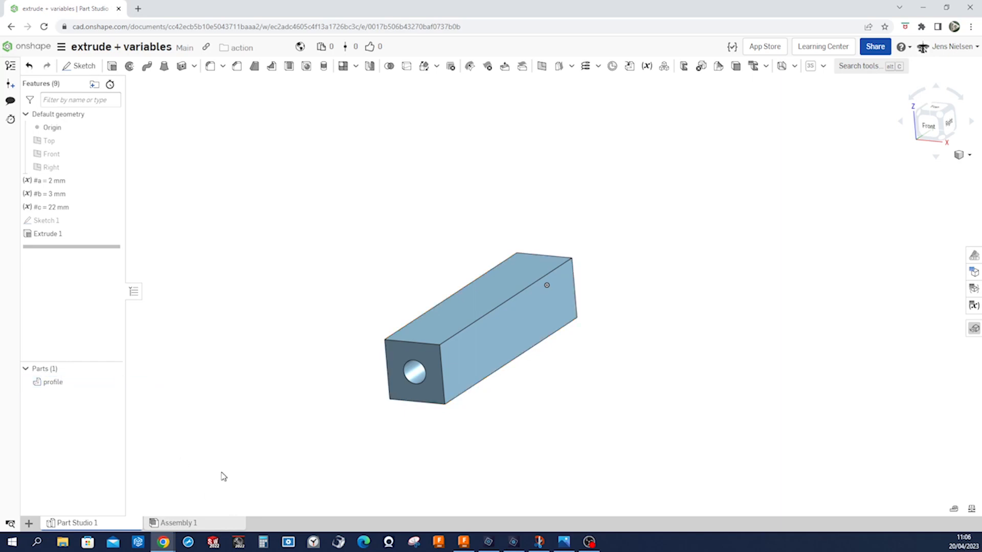
# Set the profile part's appearance to the light grey color EAEAEA.
pyautogui.rightClick(51, 383)
pyautogui.click(88, 272)
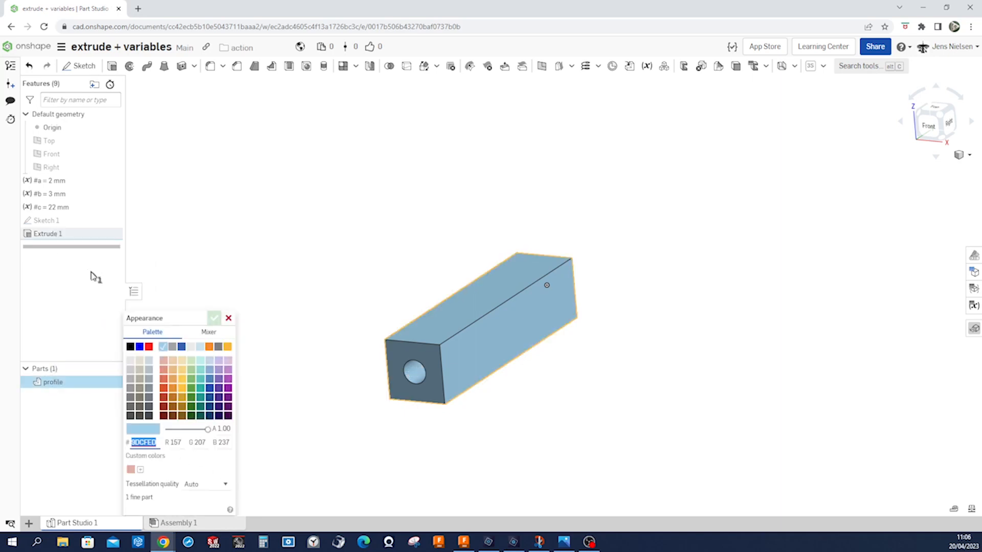
pyautogui.click(173, 347)
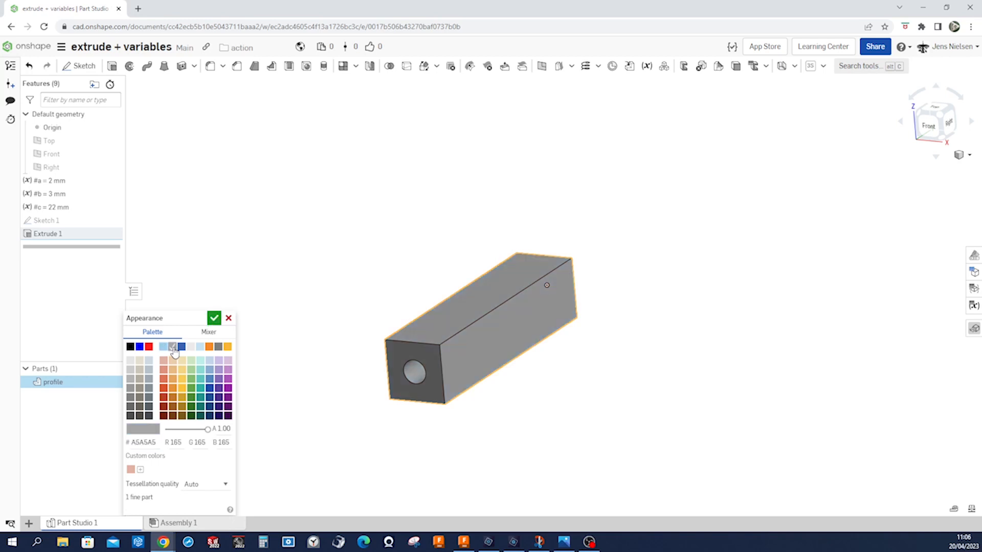
pyautogui.click(192, 348)
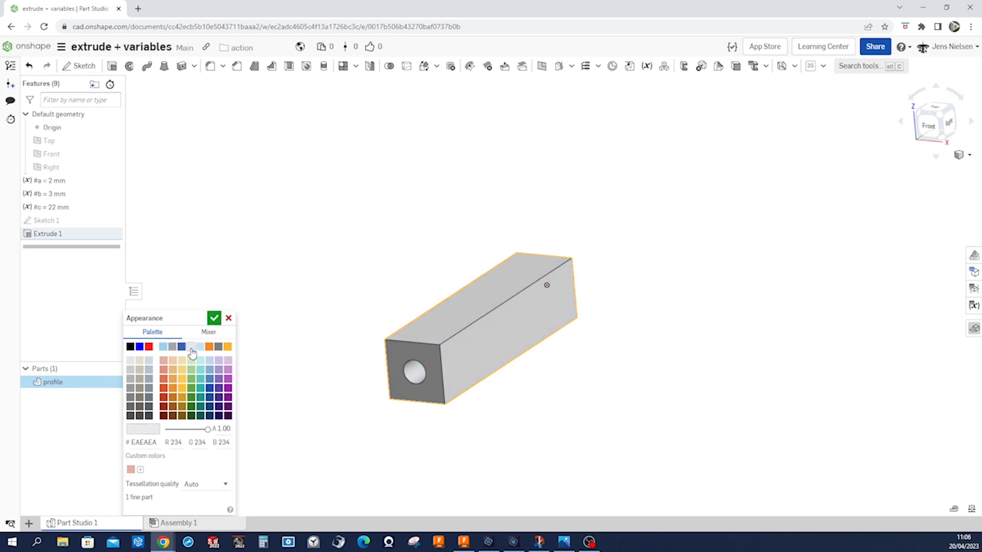
pyautogui.click(214, 318)
# Show Sketch 1, extrude its arrow-shaped corner region up to the core's front face, adding it to profile, and hide the sketch again.
pyautogui.click(116, 221)
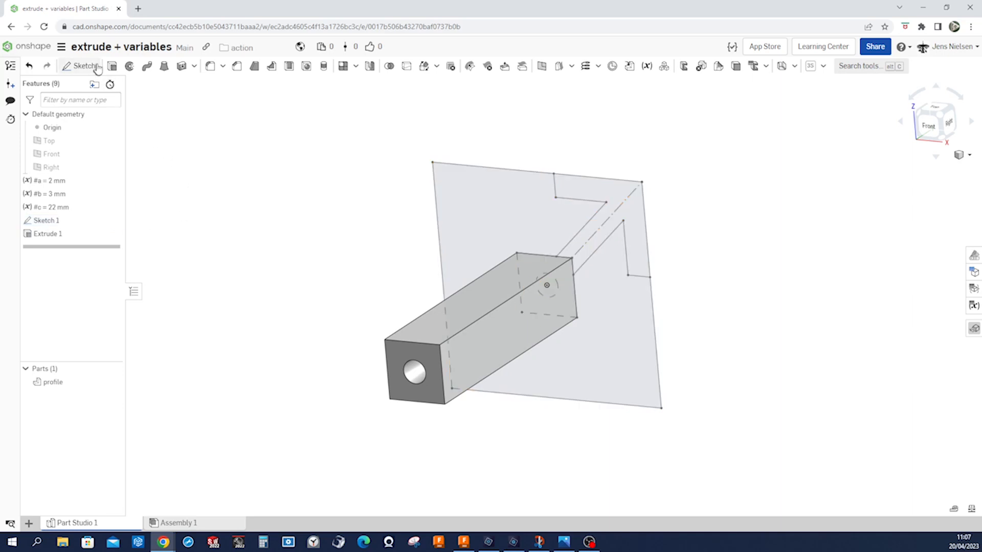
pyautogui.click(112, 65)
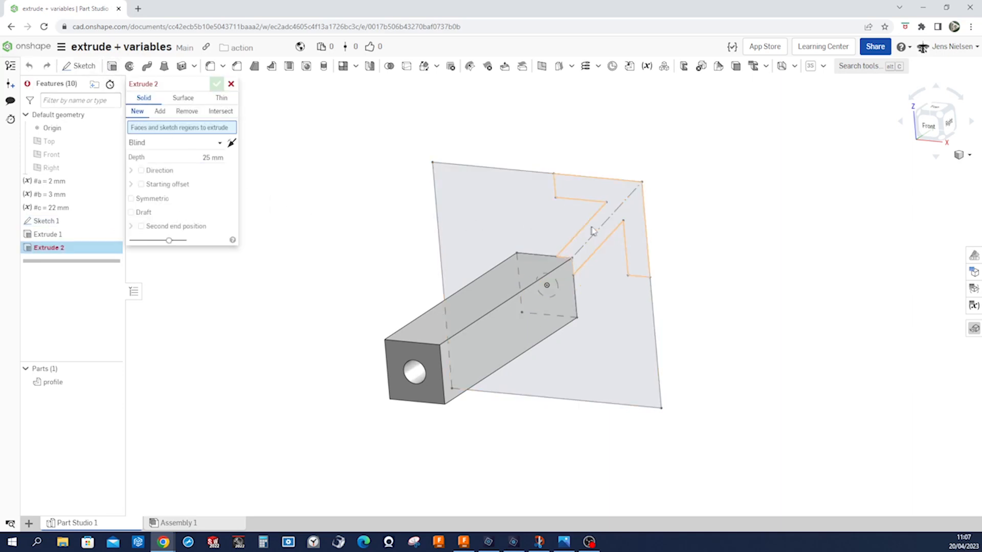
pyautogui.click(631, 215)
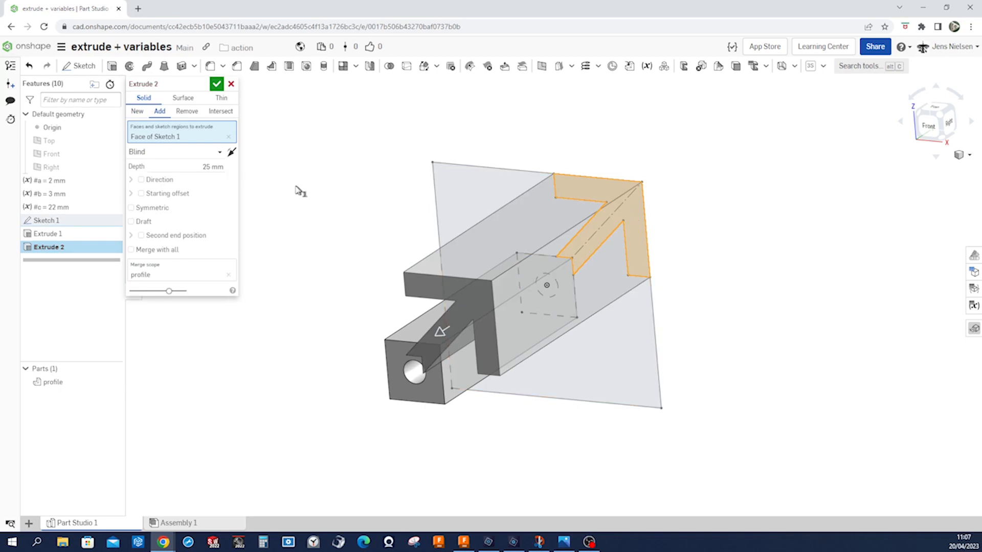
pyautogui.click(219, 152)
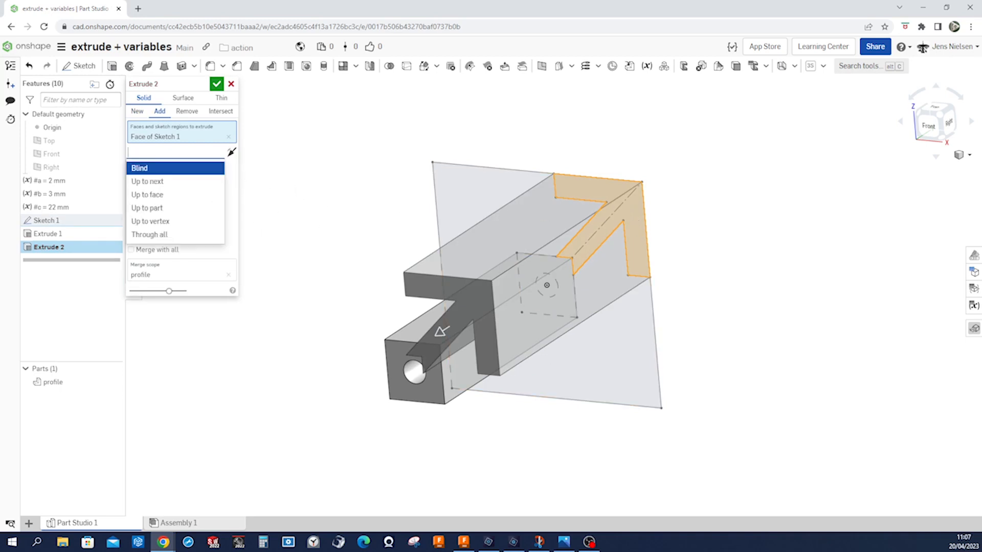
pyautogui.click(157, 198)
pyautogui.click(393, 352)
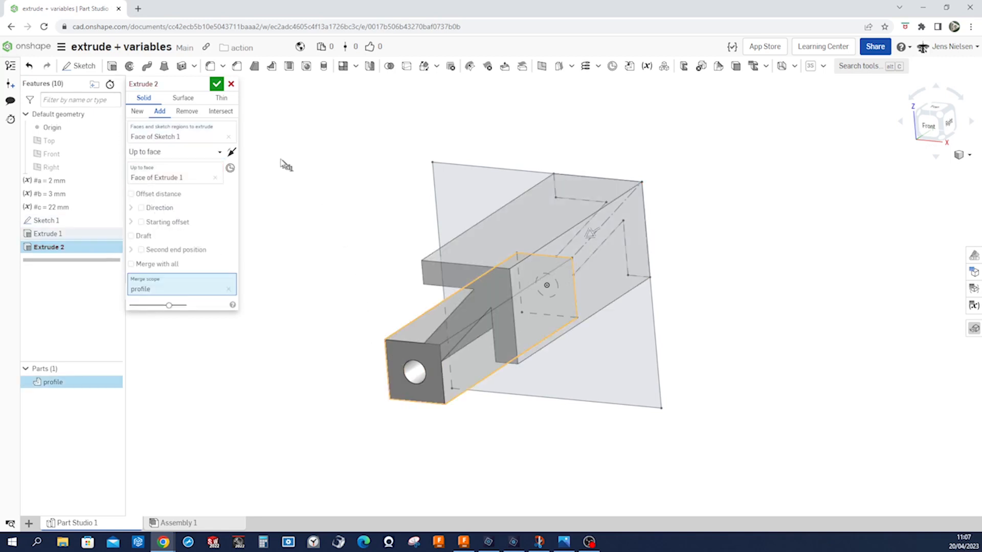
pyautogui.click(217, 84)
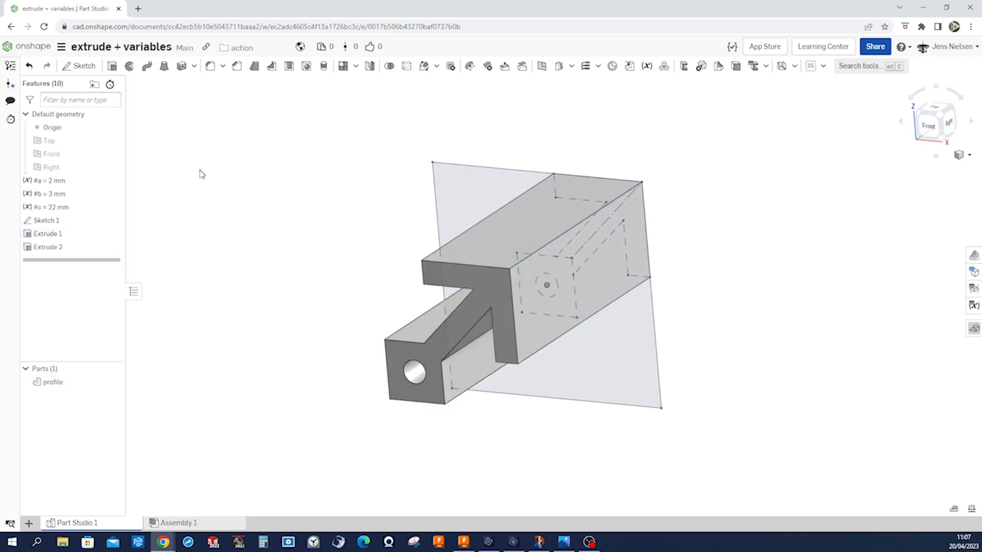
pyautogui.click(116, 221)
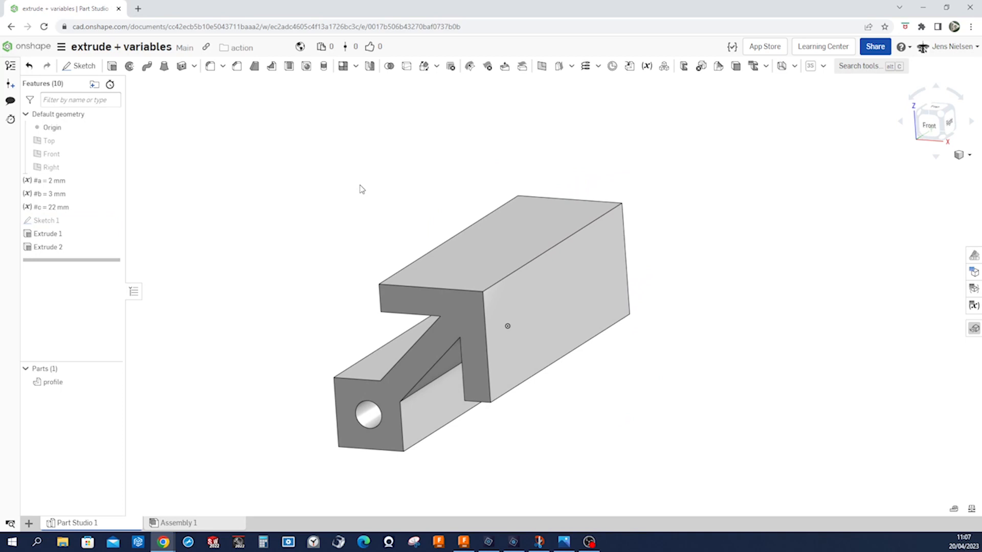
# Fillet the seven lengthwise edges of the arrow-shaped arm, including its outer corner, lip ends and two inner corners, with a 0.4 mm radius.
pyautogui.click(211, 69)
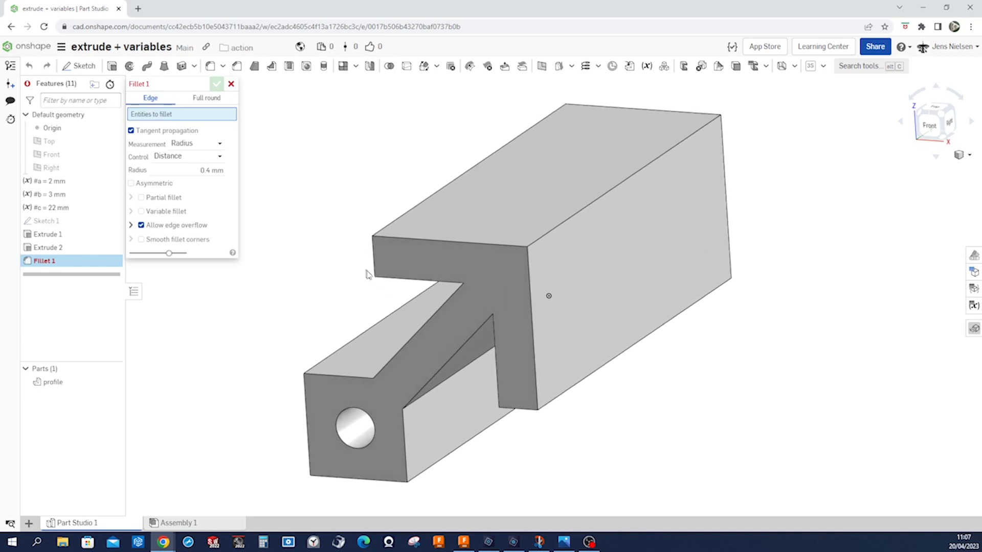
pyautogui.click(556, 402)
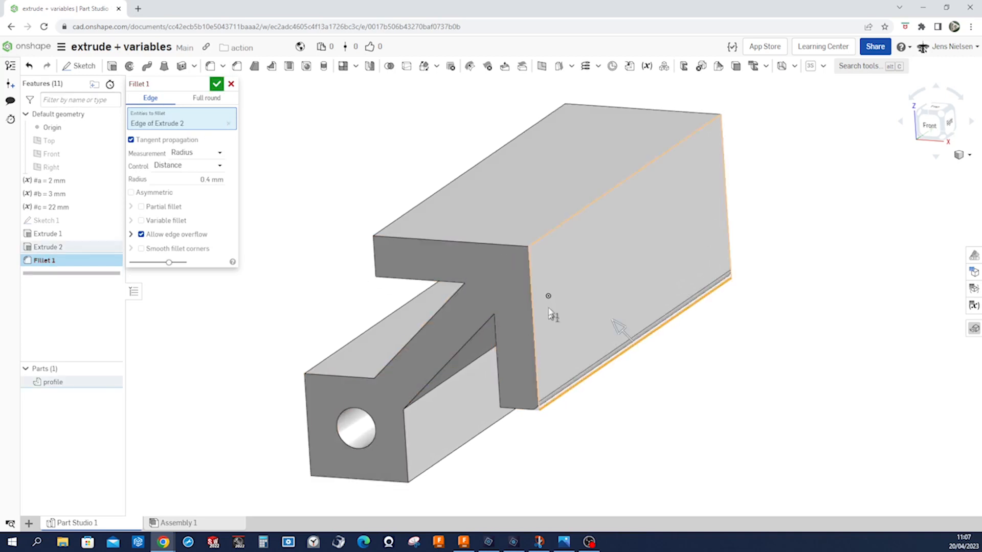
pyautogui.click(538, 251)
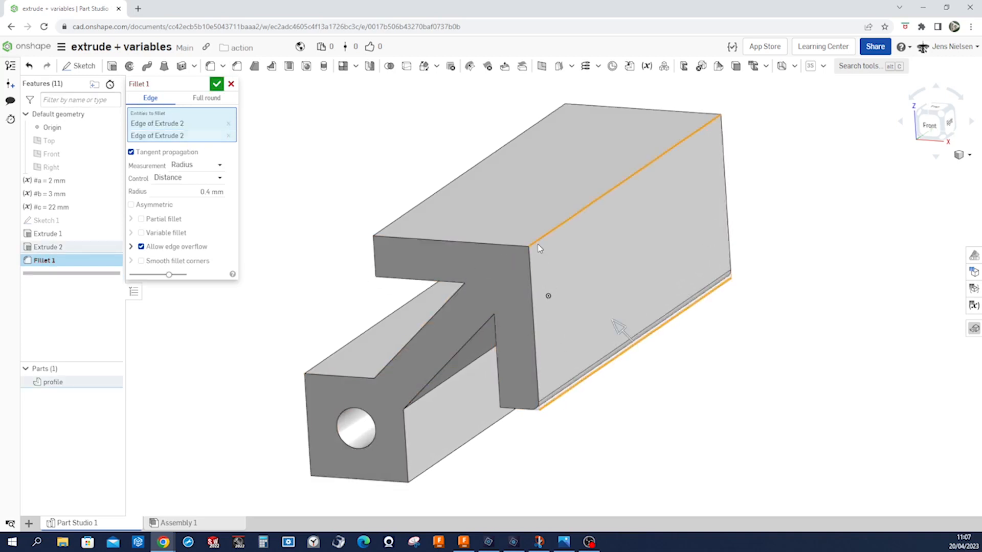
pyautogui.click(393, 225)
pyautogui.moveTo(382, 281); pyautogui.dragTo(541, 195, button='right')
pyautogui.click(509, 204)
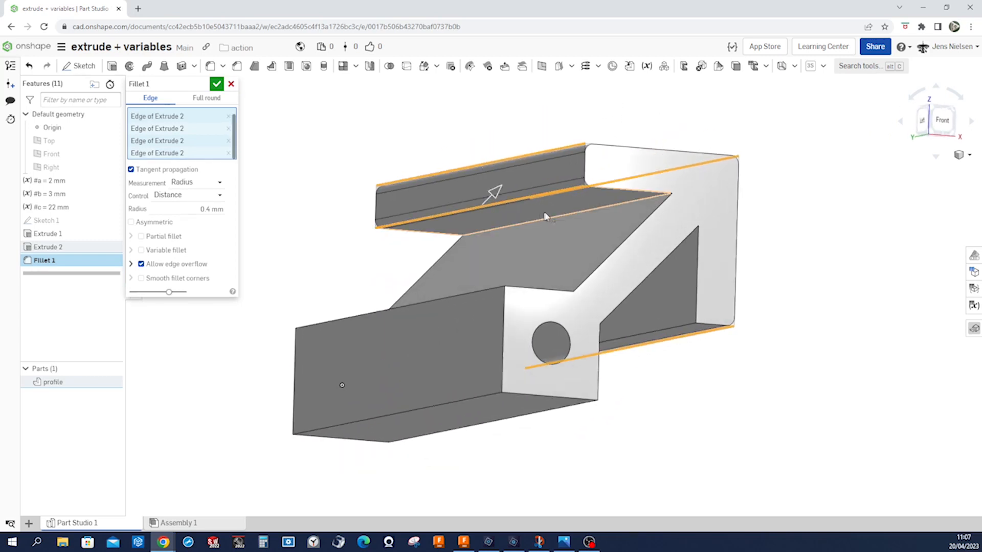
pyautogui.moveTo(569, 215); pyautogui.dragTo(631, 247, button='right')
pyautogui.click(630, 240)
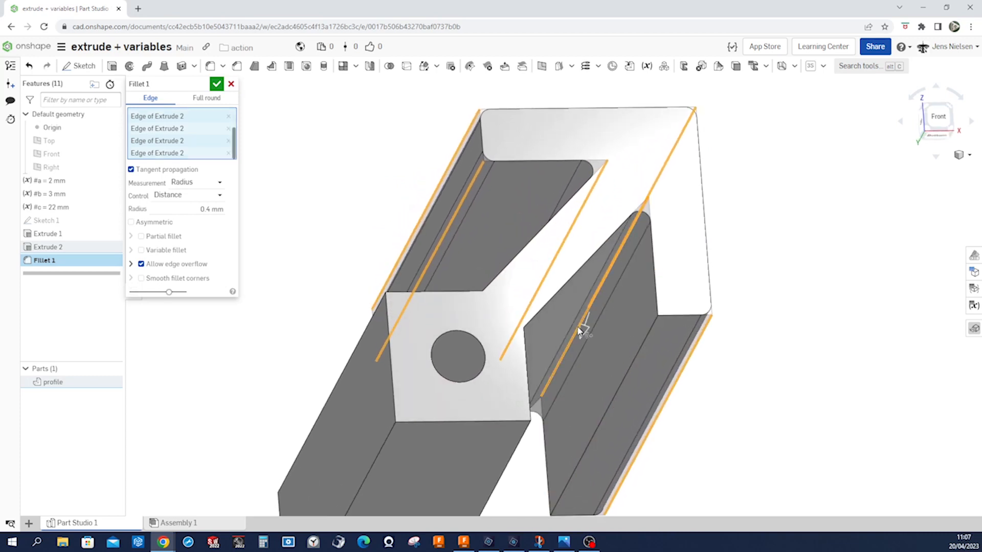
pyautogui.click(631, 369)
pyautogui.moveTo(703, 362); pyautogui.dragTo(489, 399, button='right')
pyautogui.scroll(-3, 511, 387)
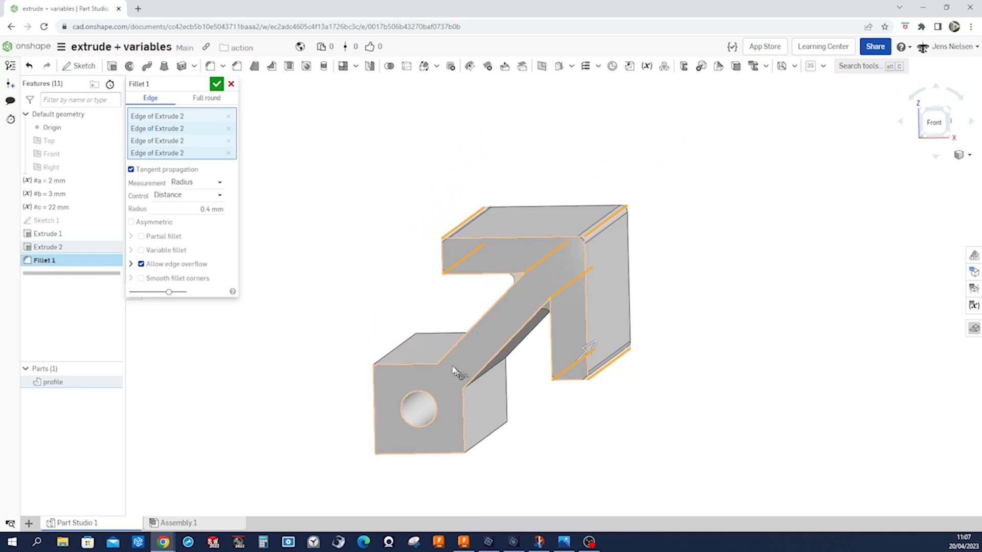
pyautogui.moveTo(548, 412); pyautogui.dragTo(467, 275, button='right')
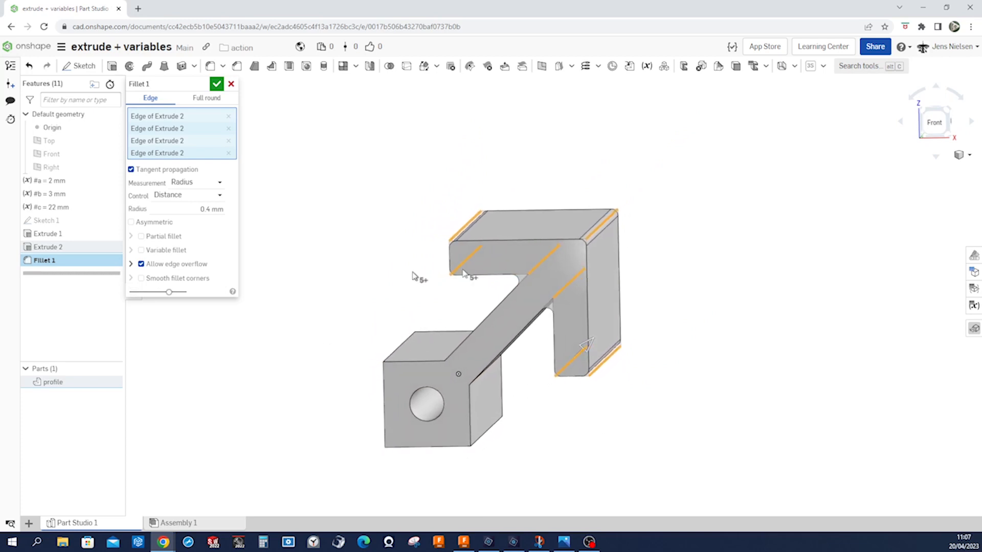
pyautogui.moveTo(676, 281); pyautogui.dragTo(675, 280, button='right')
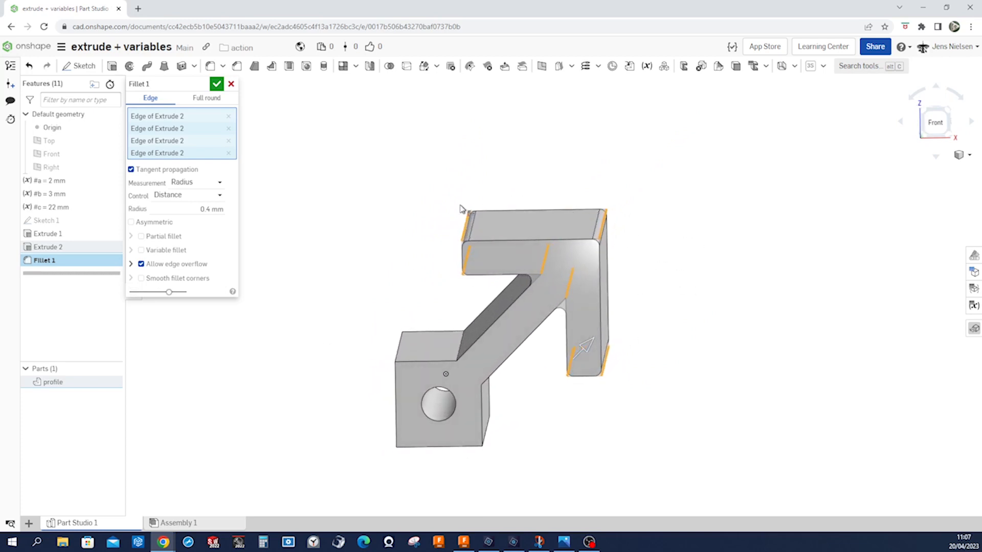
pyautogui.click(217, 84)
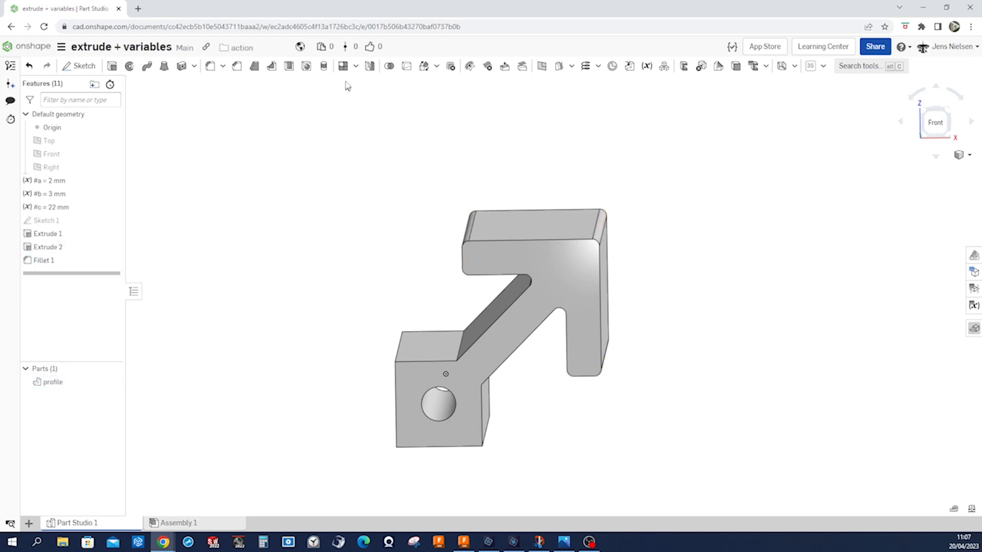
# Circularly pattern the Extrude 2 and Fillet 1 features around the core's bore, with 4 equally spaced instances over 360 degrees, applied per instance.
pyautogui.click(356, 66)
pyautogui.click(356, 102)
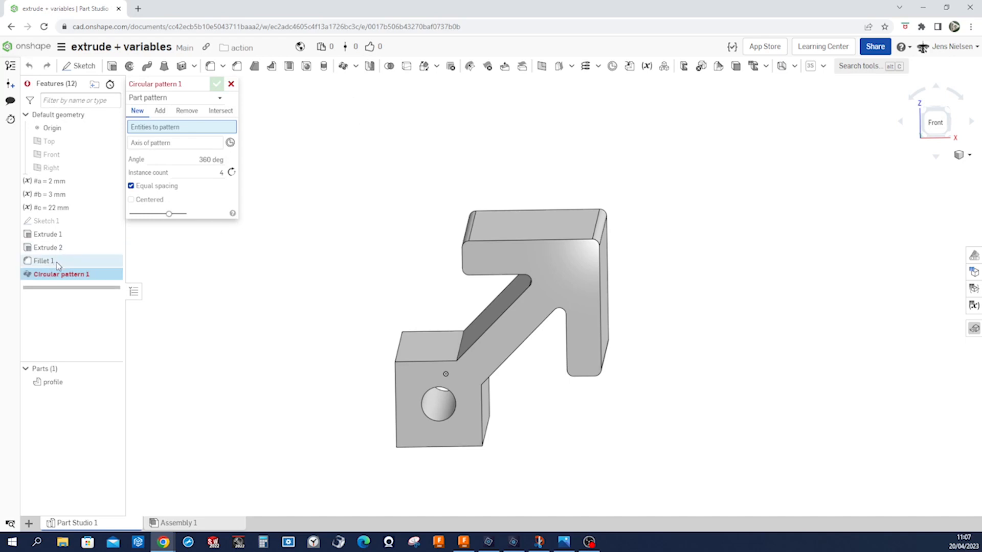
pyautogui.click(218, 100)
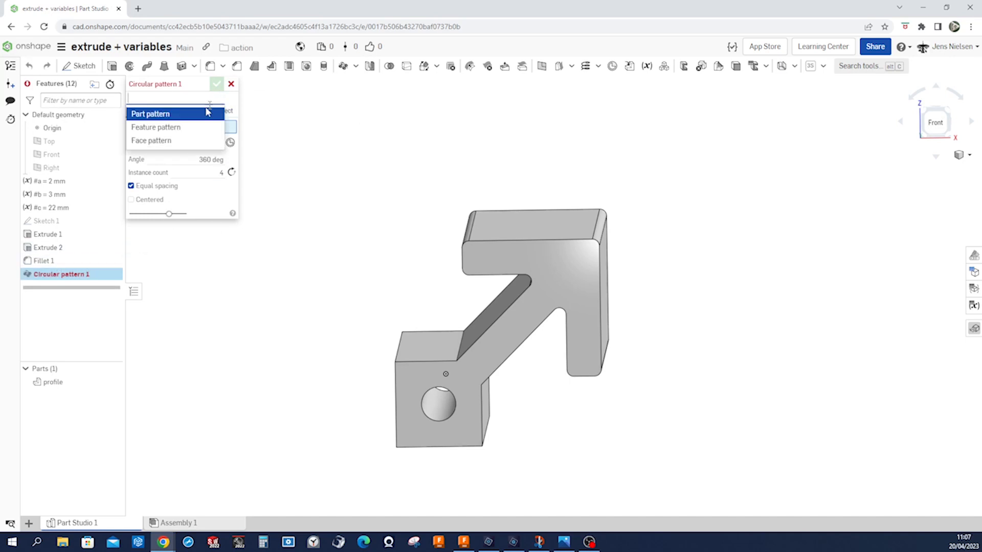
pyautogui.click(184, 127)
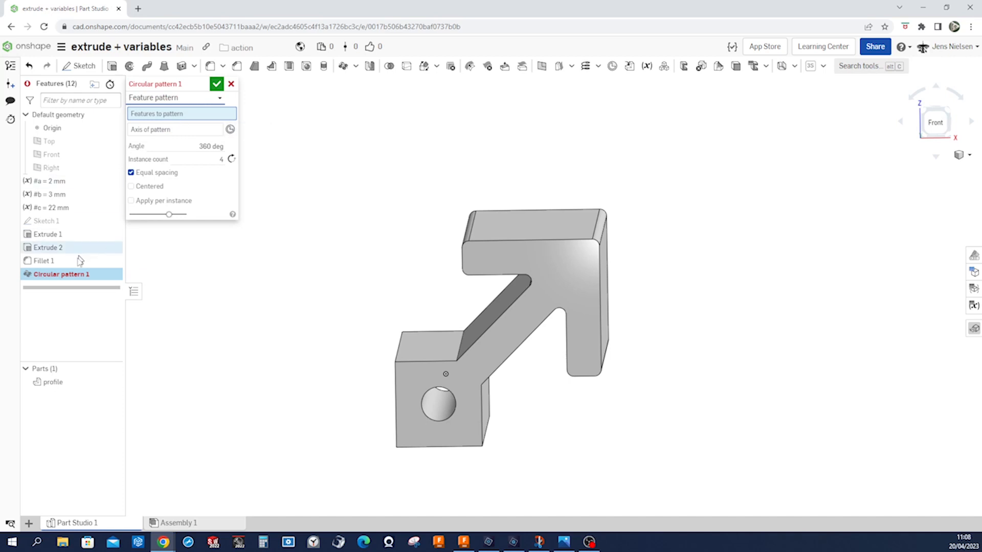
pyautogui.click(60, 250)
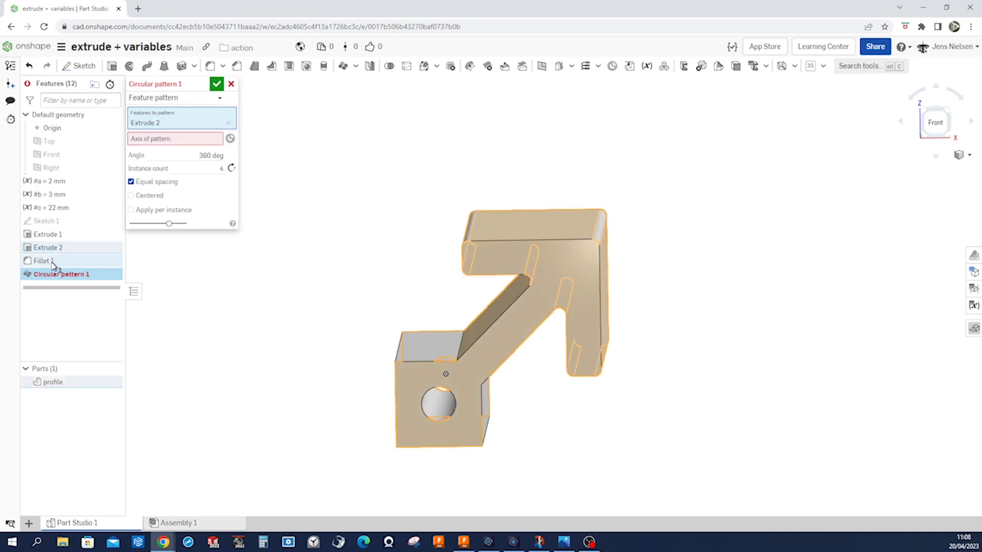
pyautogui.click(59, 262)
pyautogui.click(179, 155)
pyautogui.moveTo(426, 344); pyautogui.dragTo(403, 414, button='right')
pyautogui.click(403, 415)
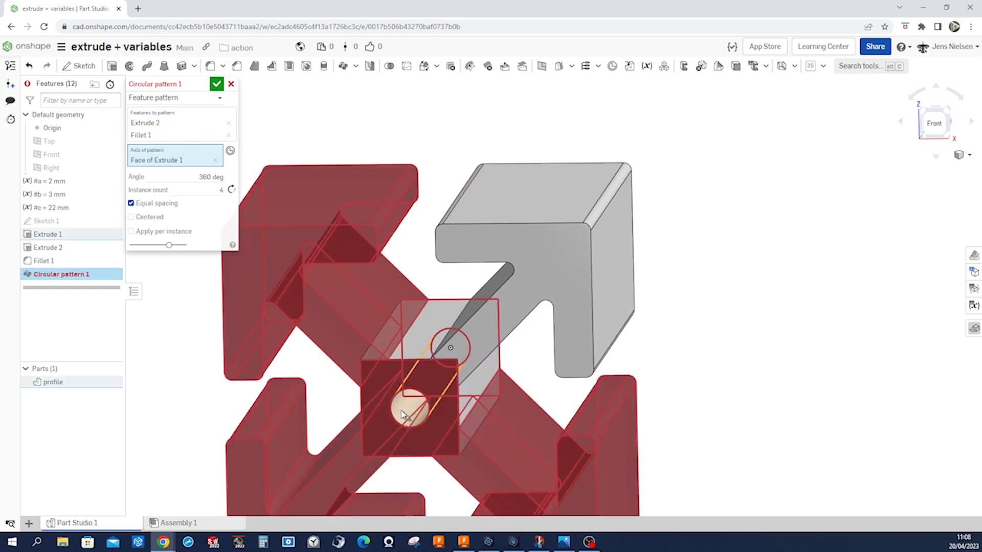
pyautogui.click(132, 232)
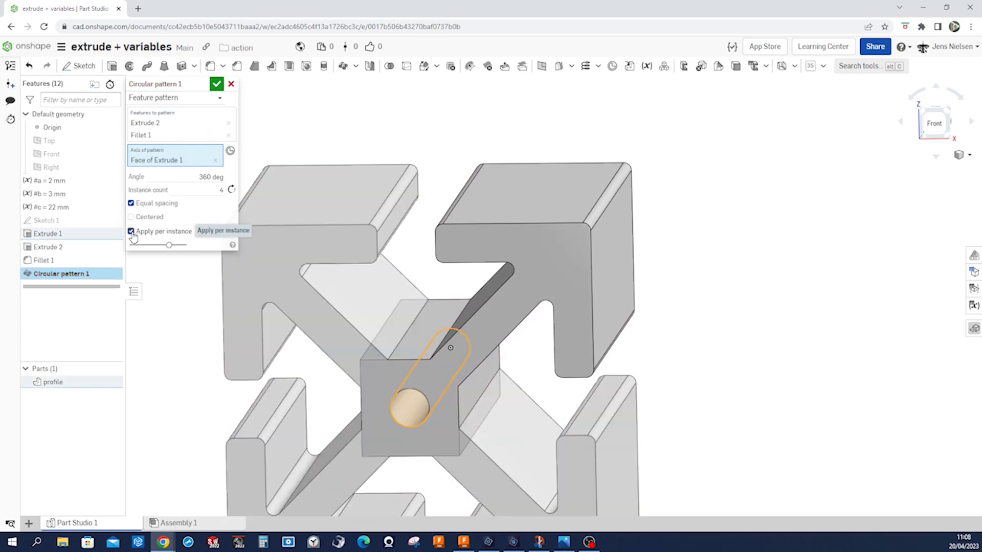
pyautogui.click(216, 84)
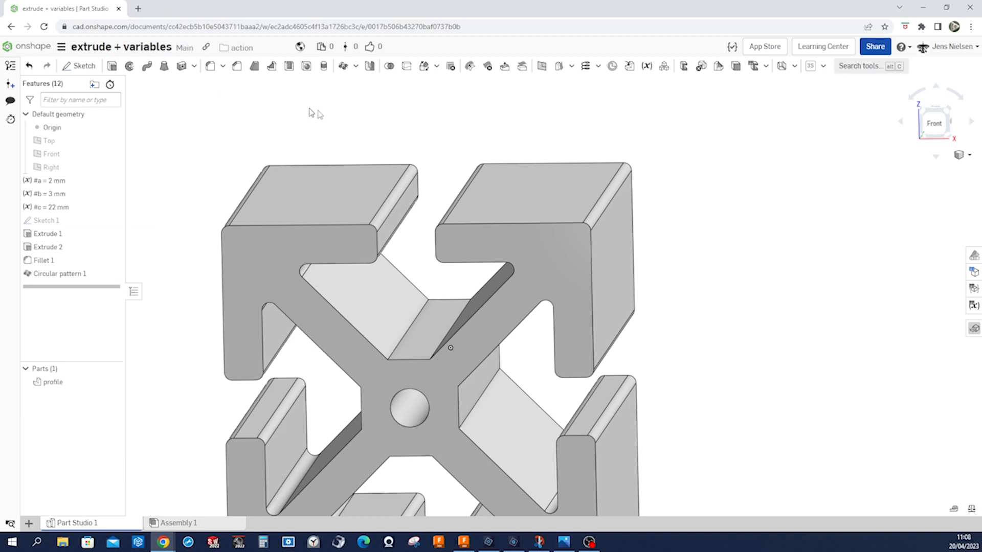
# Fillet the eight lengthwise inner edges where the four arms meet the central core with a 0.4 mm radius.
pyautogui.click(210, 67)
pyautogui.moveTo(315, 149); pyautogui.dragTo(449, 345, button='right')
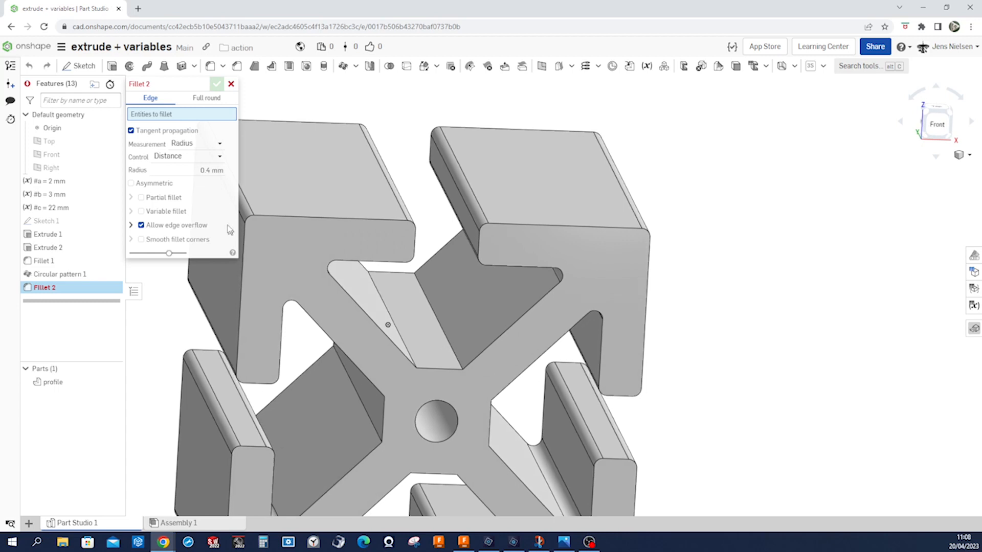
pyautogui.click(459, 363)
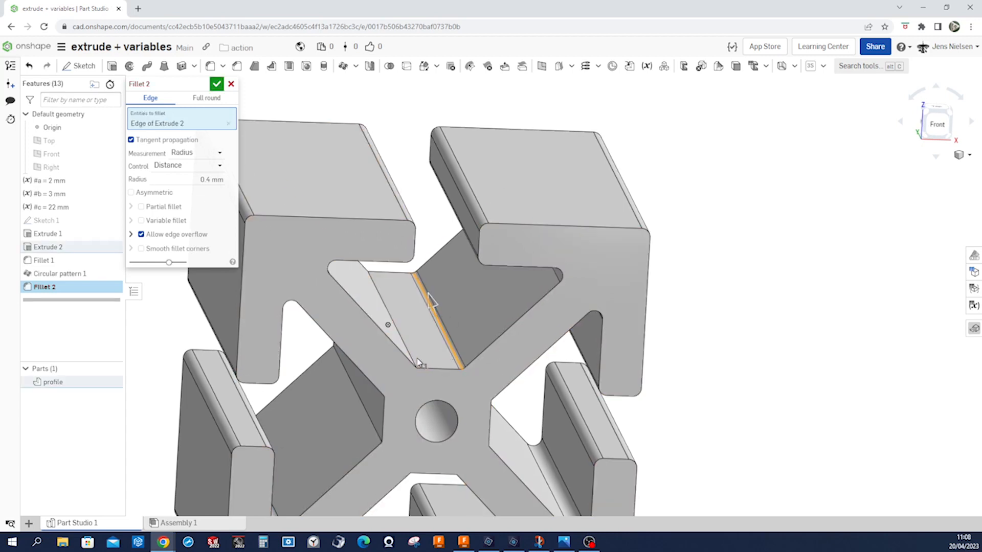
pyautogui.moveTo(459, 363); pyautogui.dragTo(406, 360, button='right')
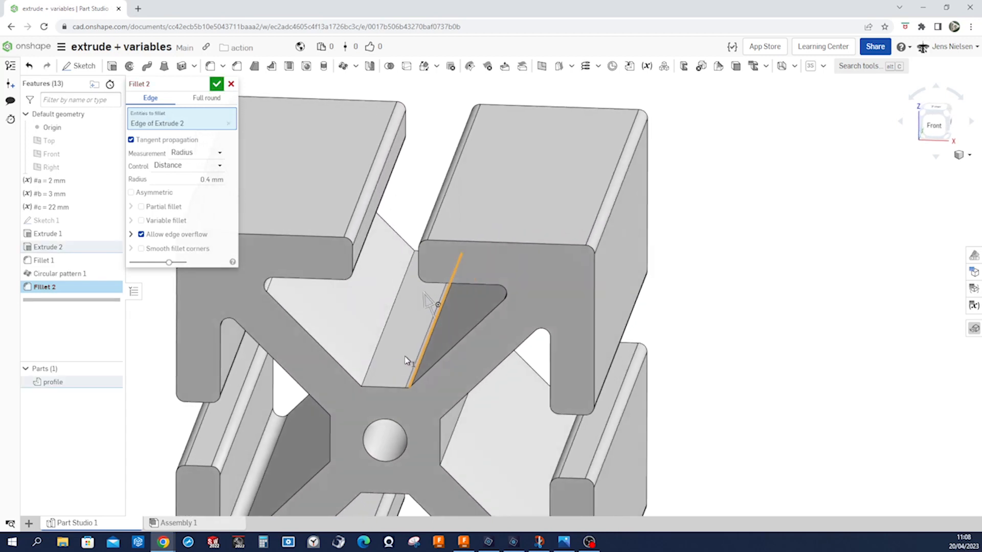
pyautogui.click(363, 378)
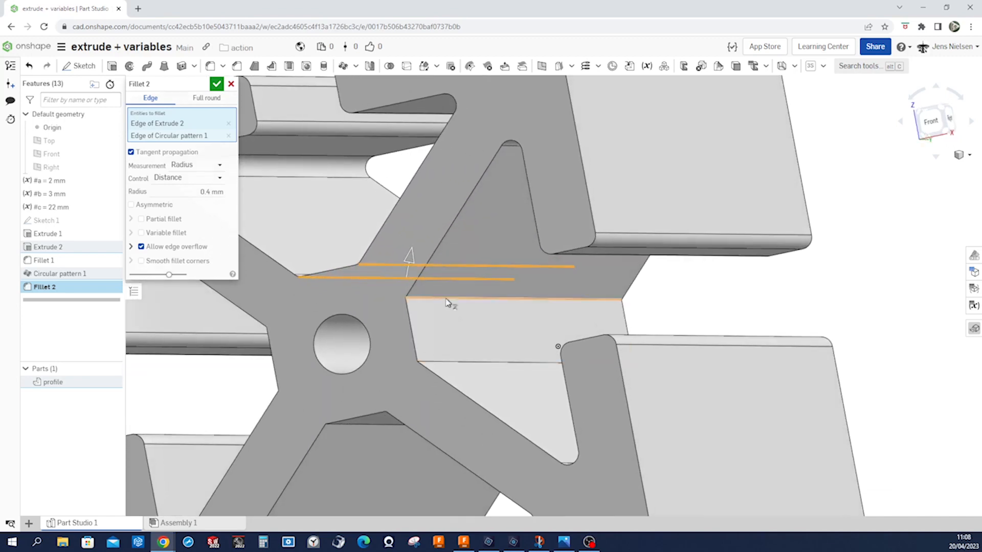
pyautogui.click(446, 299)
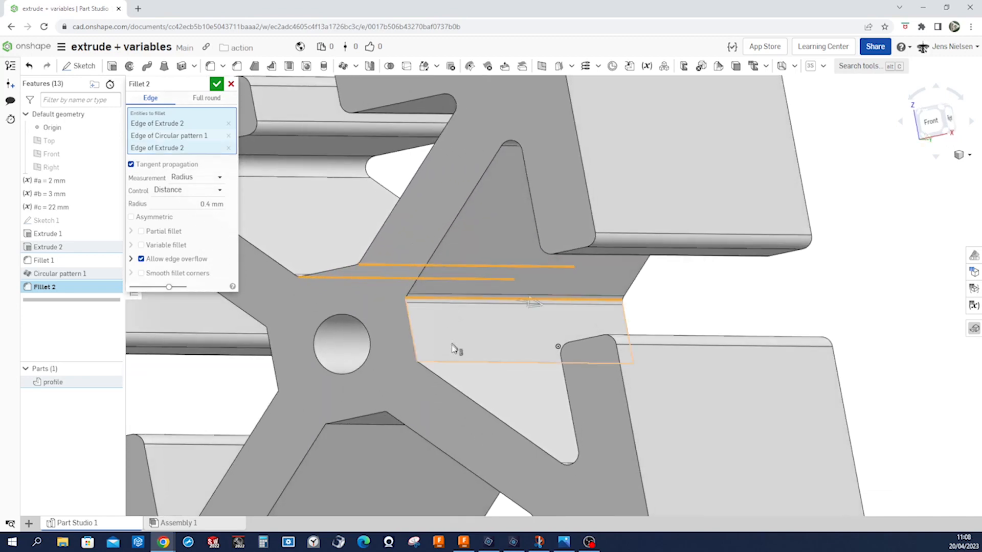
pyautogui.click(454, 362)
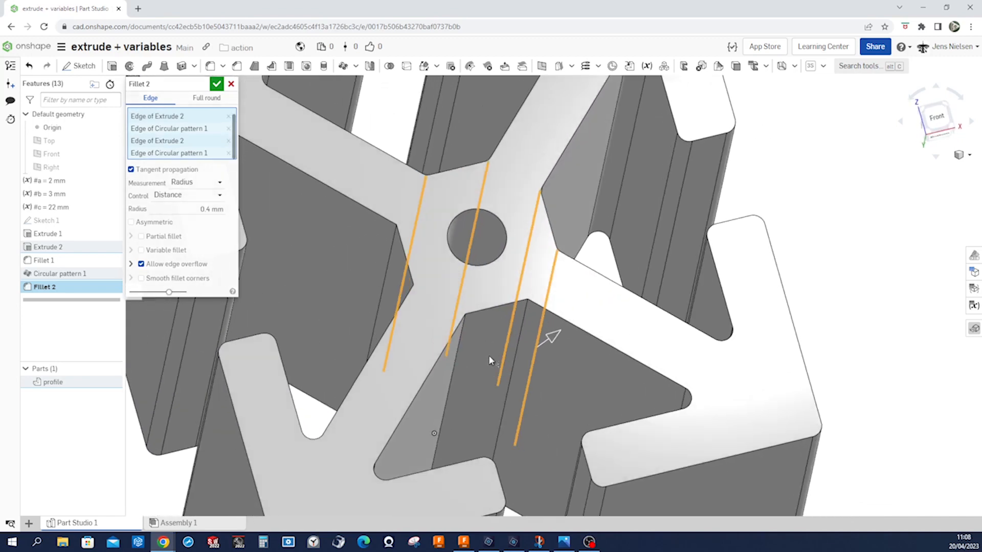
pyautogui.click(515, 365)
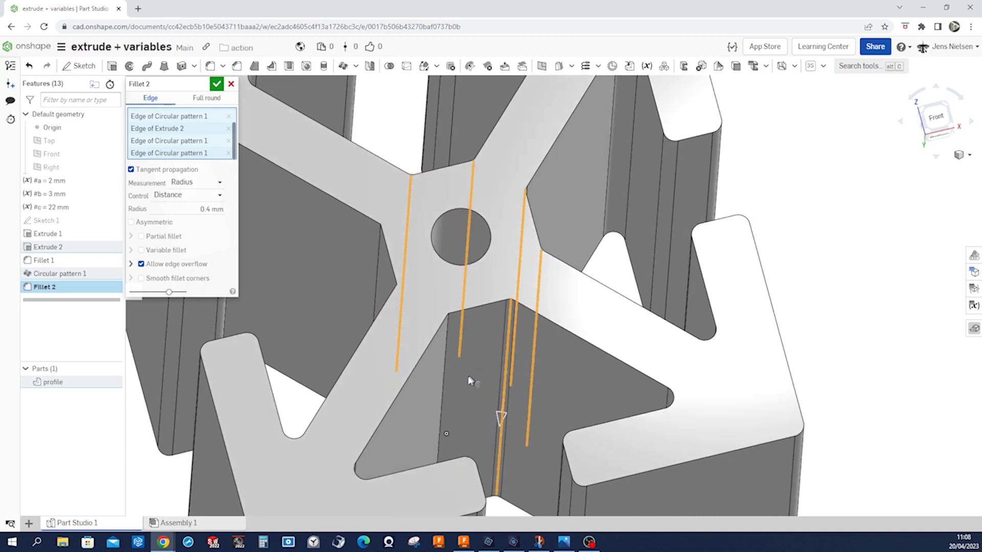
pyautogui.click(433, 393)
pyautogui.moveTo(433, 393); pyautogui.dragTo(457, 287, button='right')
pyautogui.click(467, 280)
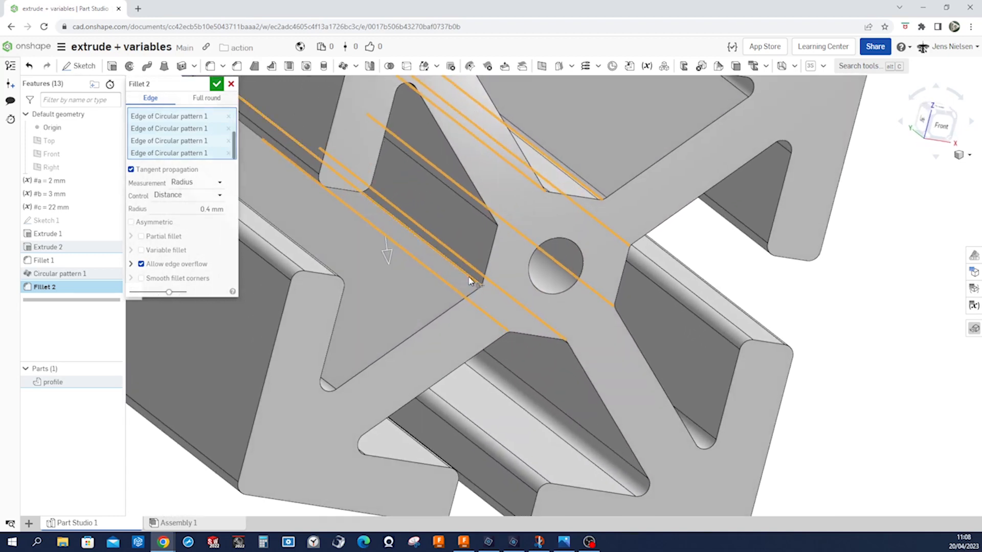
pyautogui.click(486, 221)
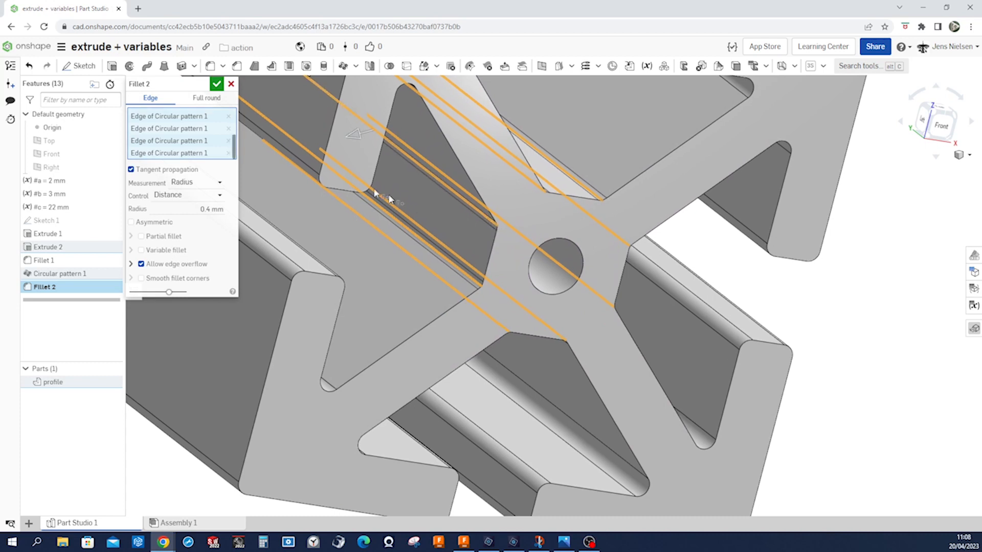
pyautogui.moveTo(401, 199); pyautogui.dragTo(293, 133, button='right')
pyautogui.click(217, 83)
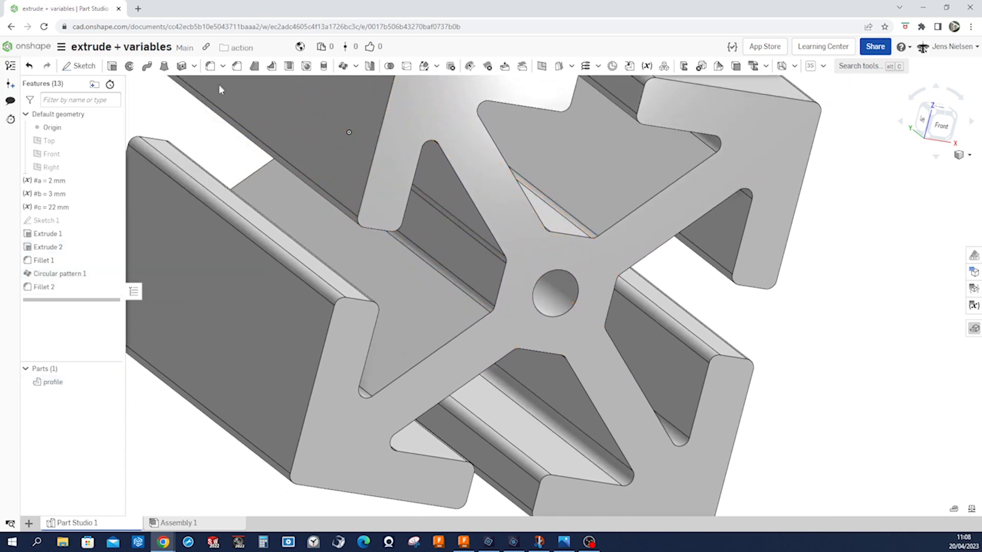
pyautogui.hotkey('shift', '1')
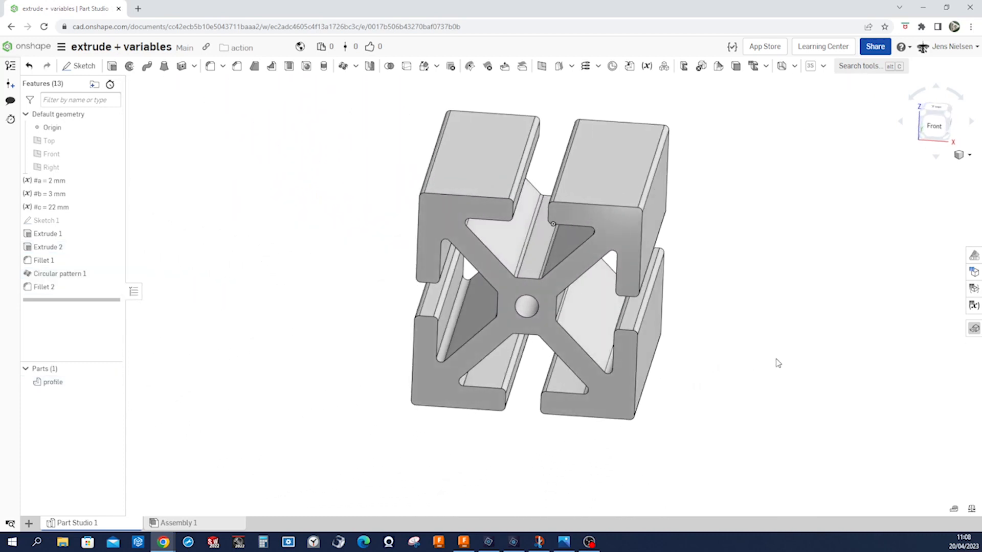
pyautogui.hotkey('shift', '7')
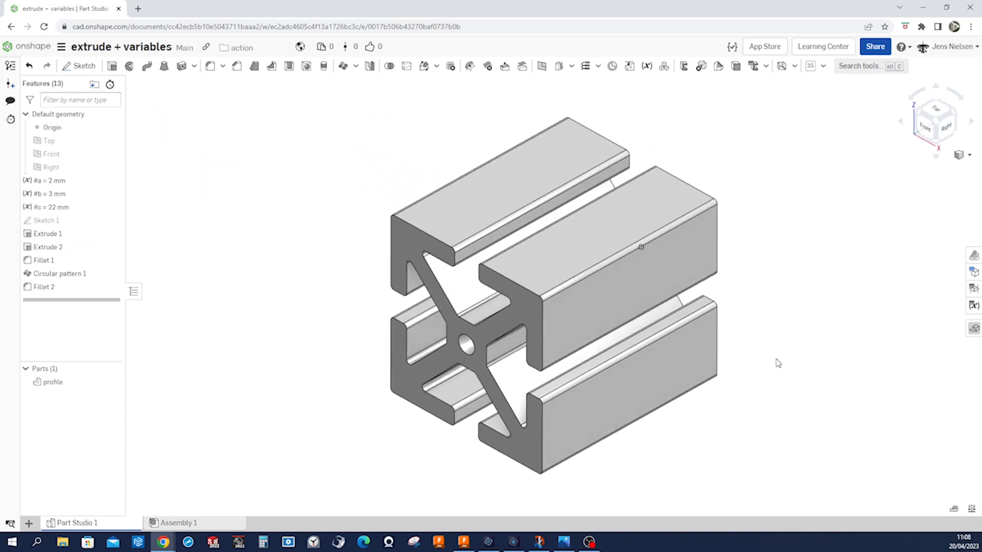